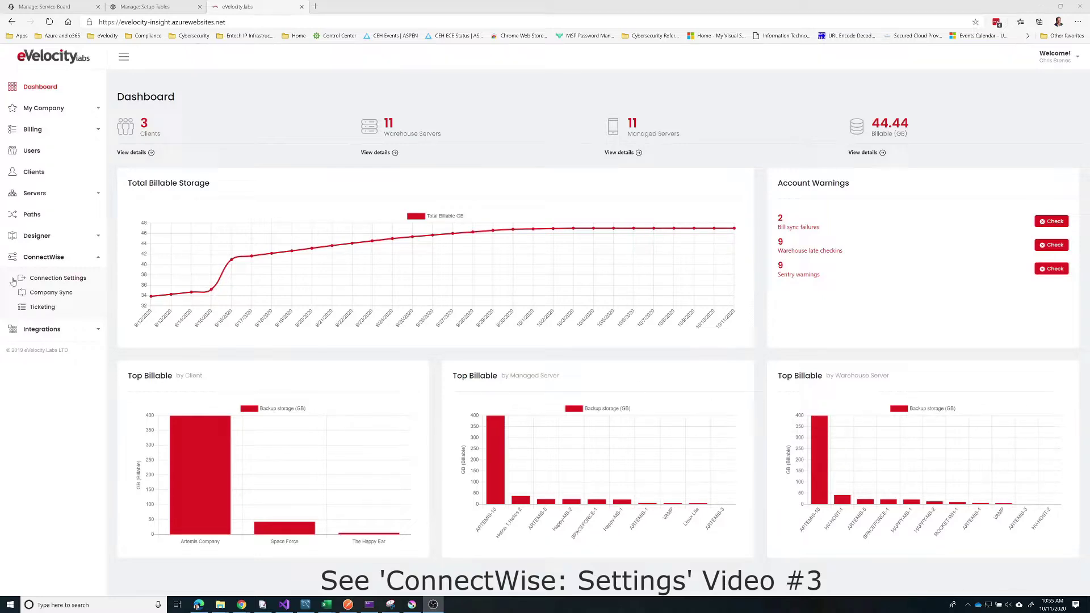
Step: Open ConnectWise Ticketing Configuration in a new browser tab and switch to it
middle_click(38, 313)
right_click(38, 311)
key(Escape)
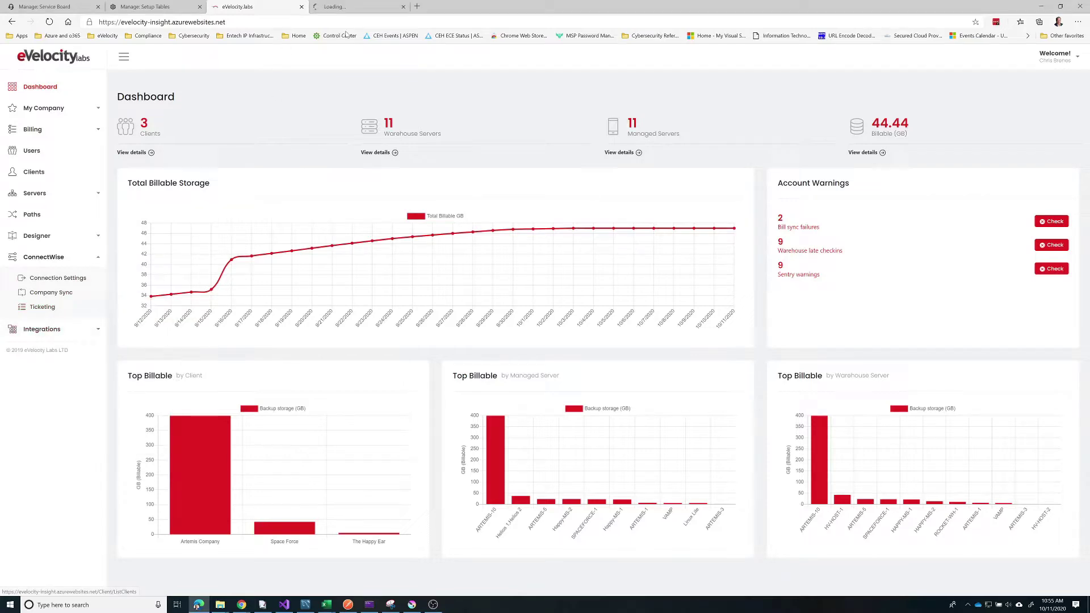
click(362, 7)
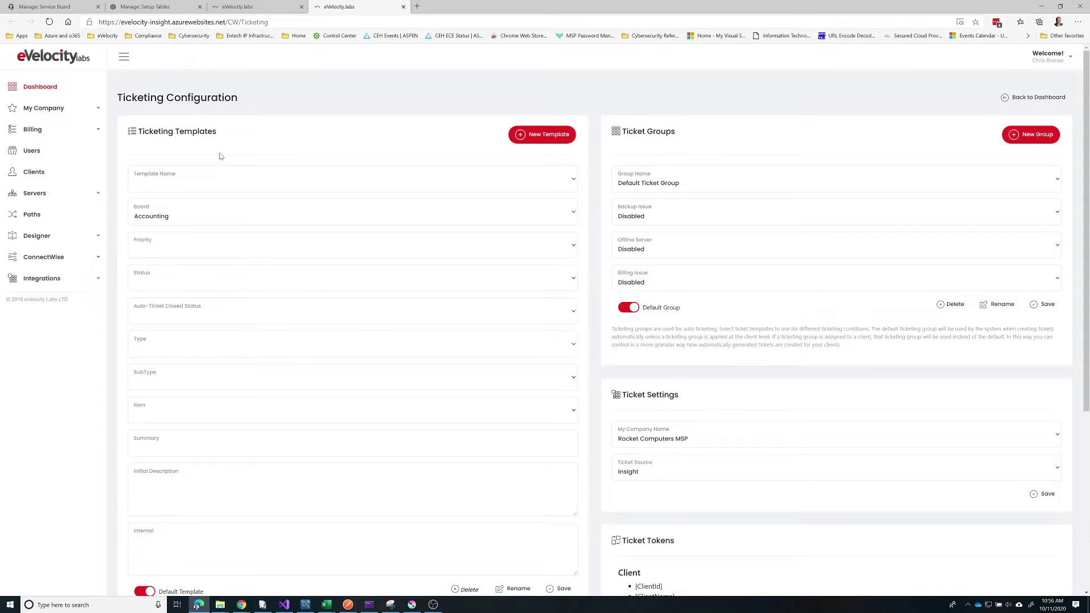
click(542, 135)
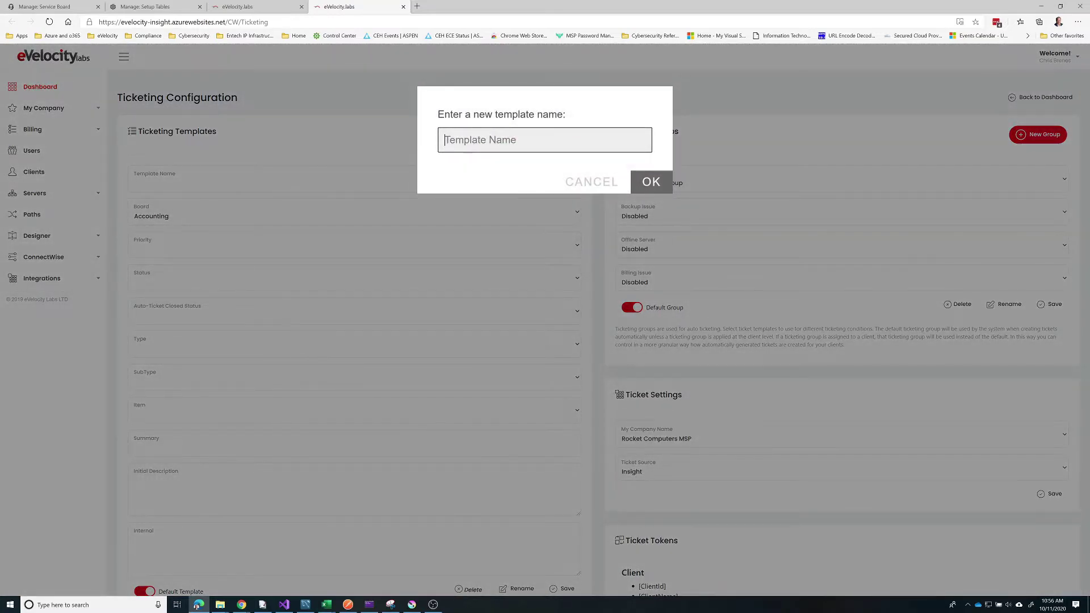
Step: Create 'Backup Issue Template' on the Backups board with Priority 3 - Medium
text(Backup)
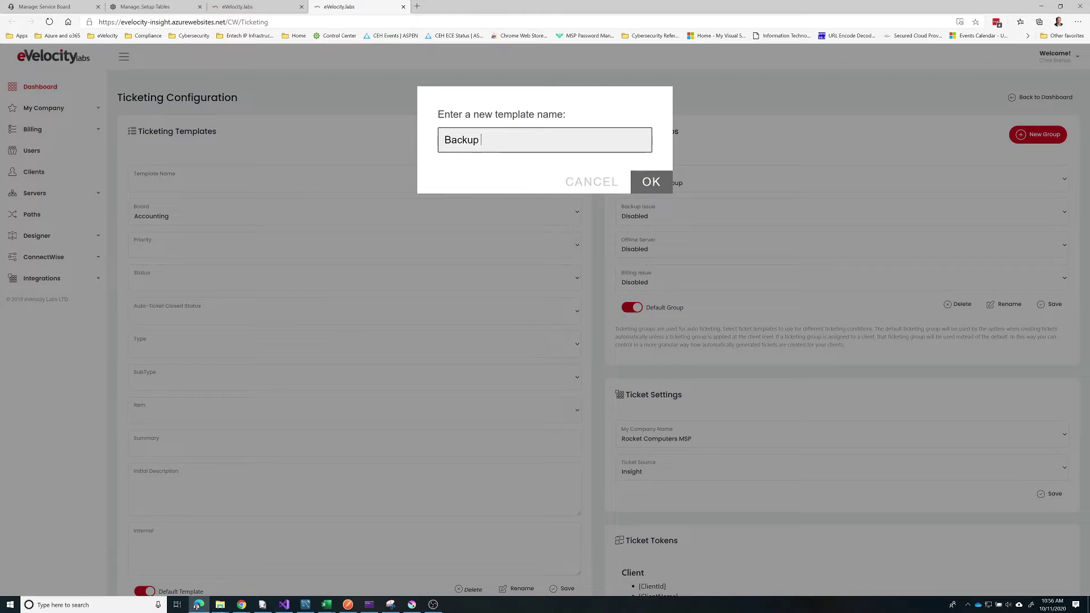
text( Issue Template)
click(651, 180)
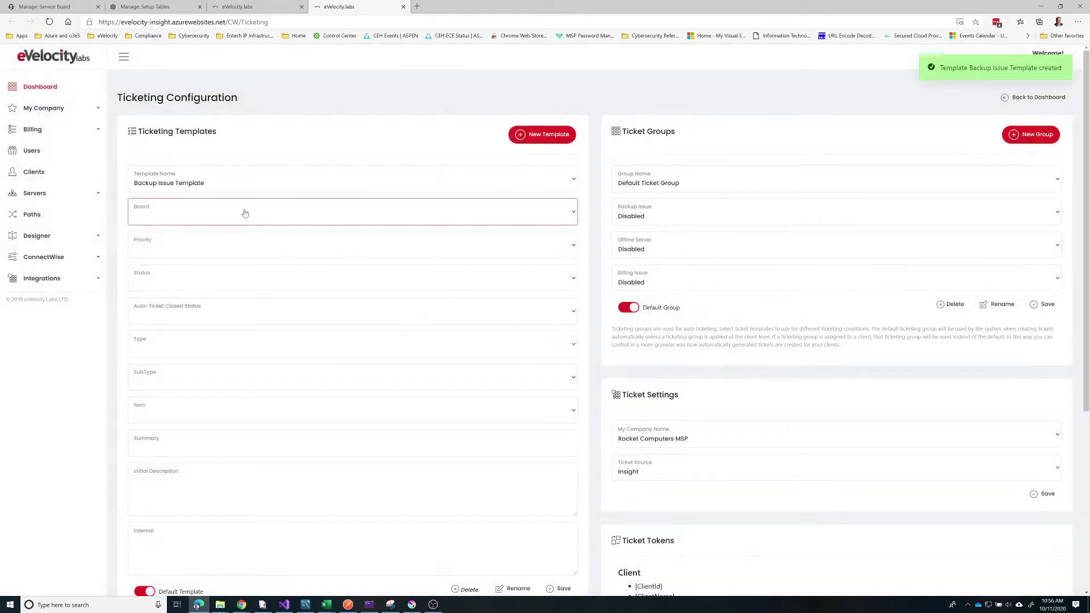
click(241, 220)
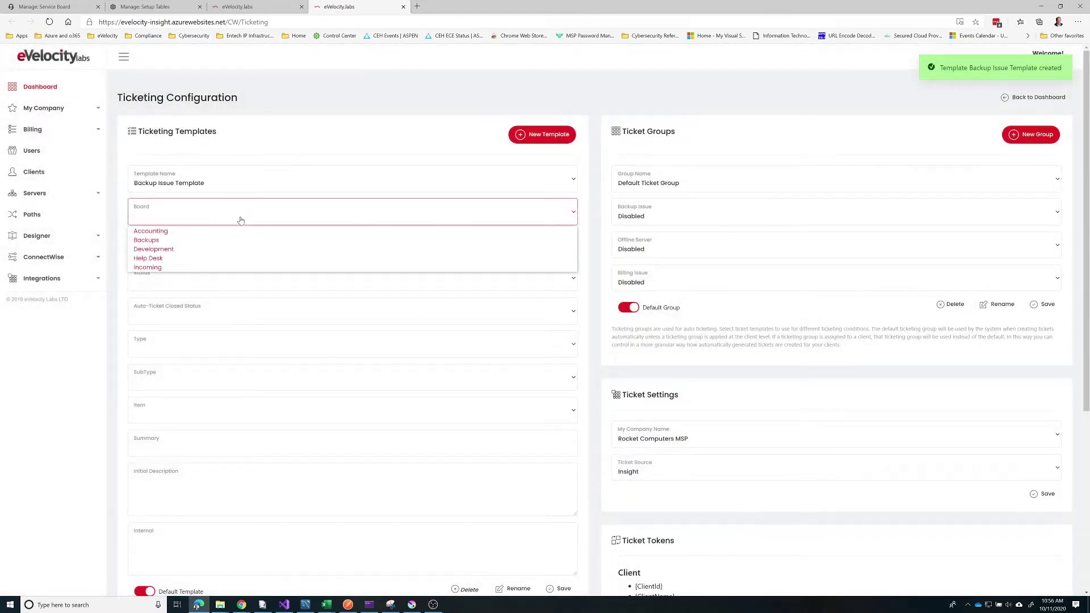
click(212, 236)
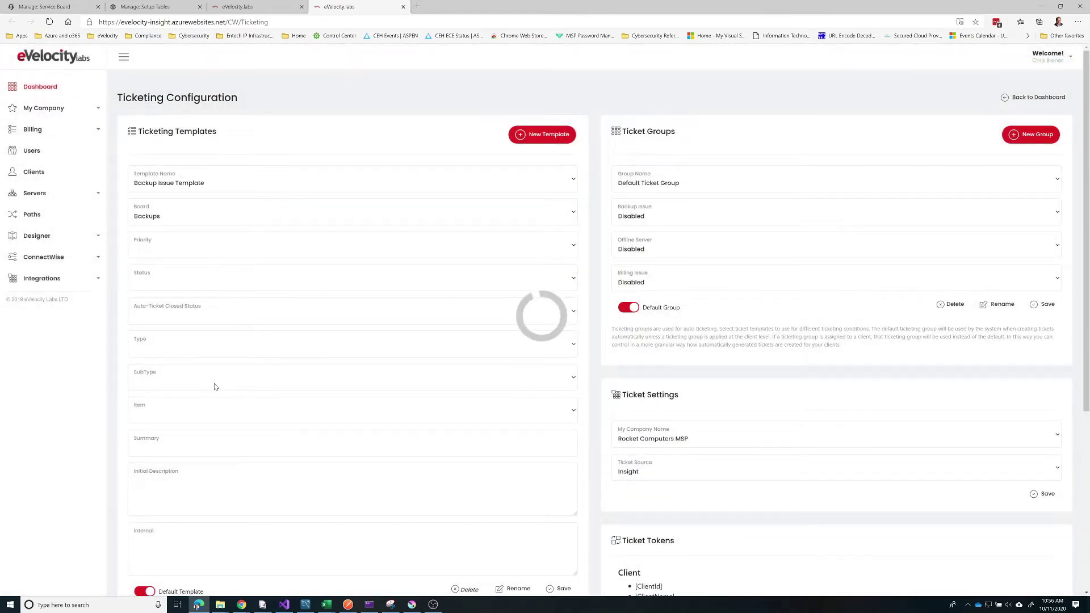
click(312, 254)
click(250, 290)
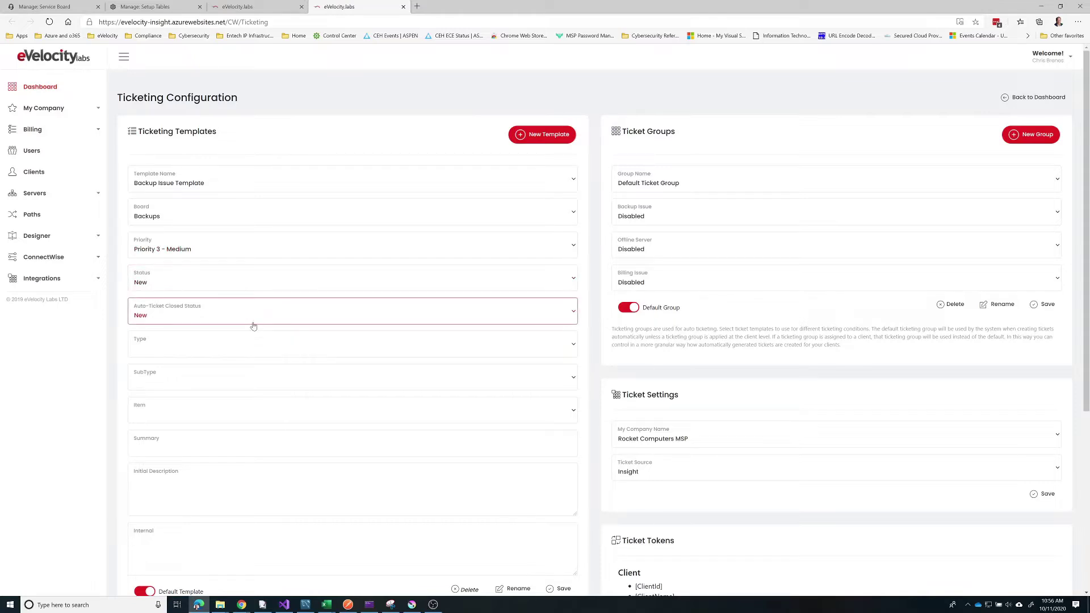
Step: Keep the template's status as New and set its auto-close status to >Closed
click(236, 289)
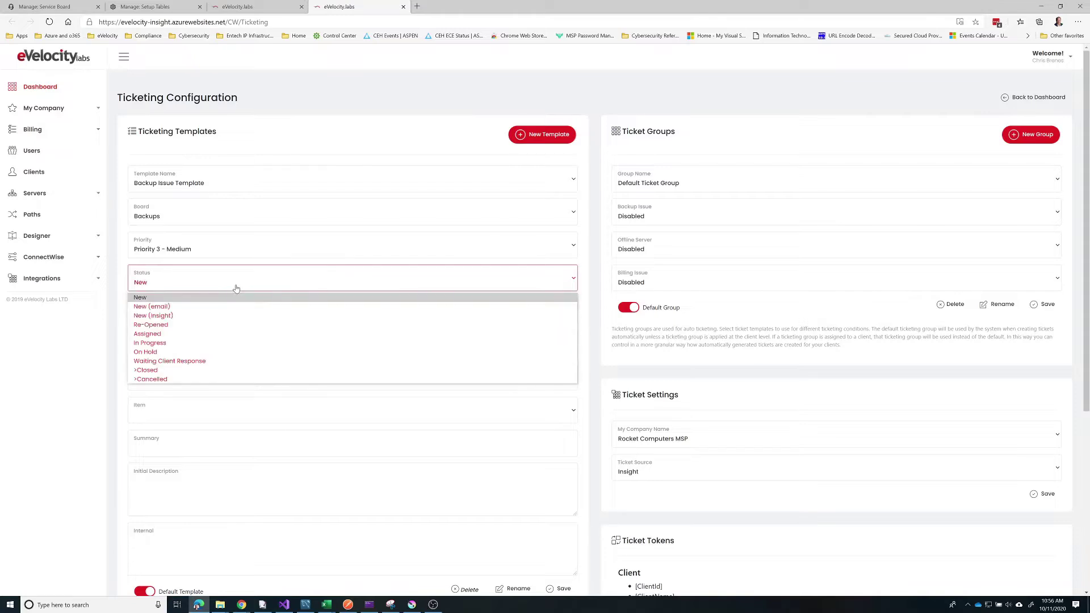
click(236, 289)
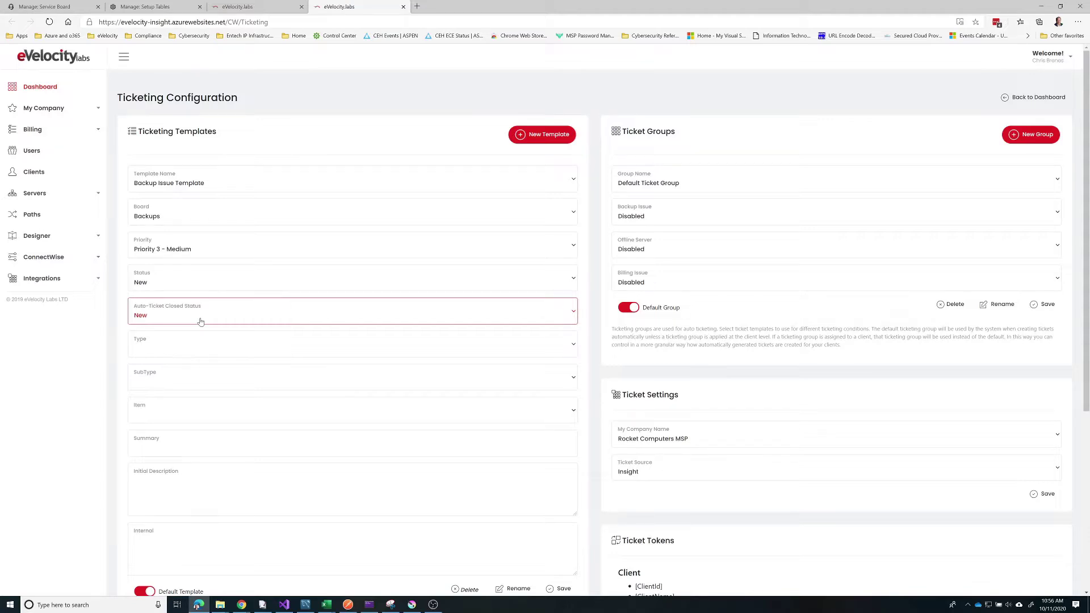
click(200, 322)
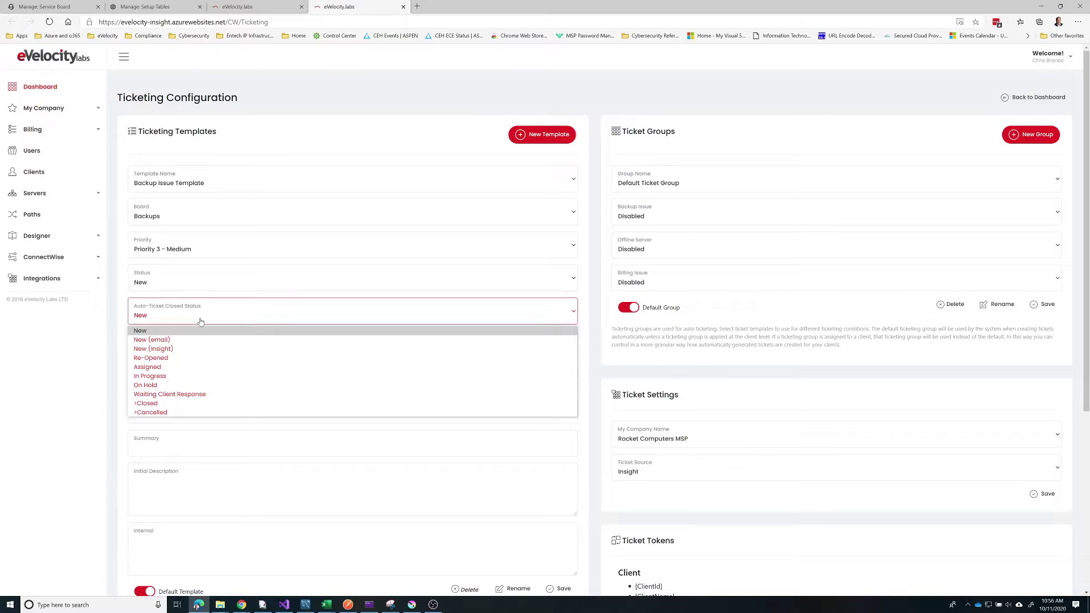
click(186, 404)
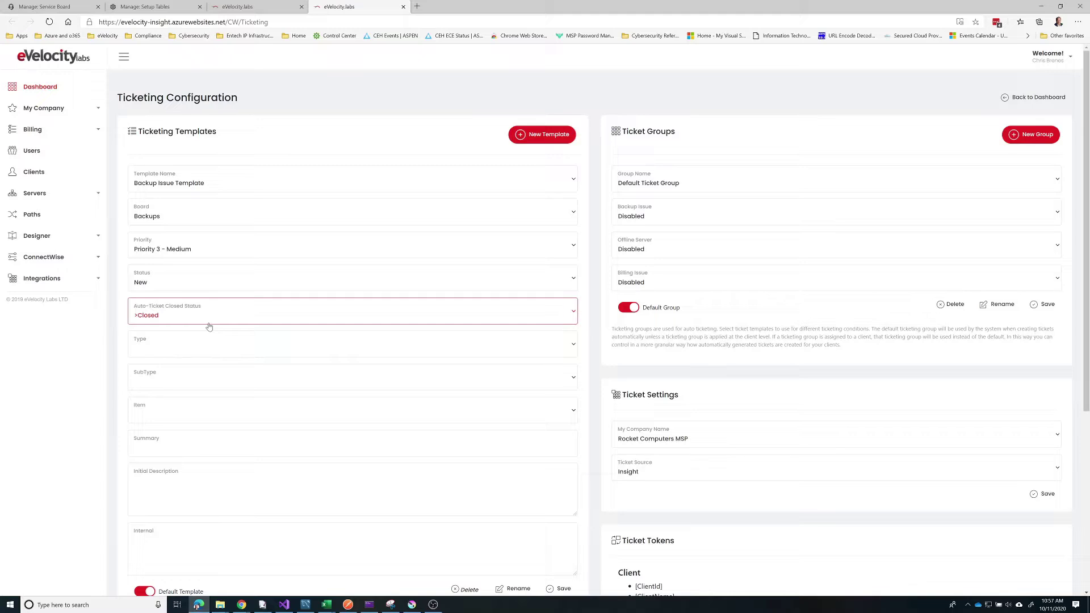
click(273, 349)
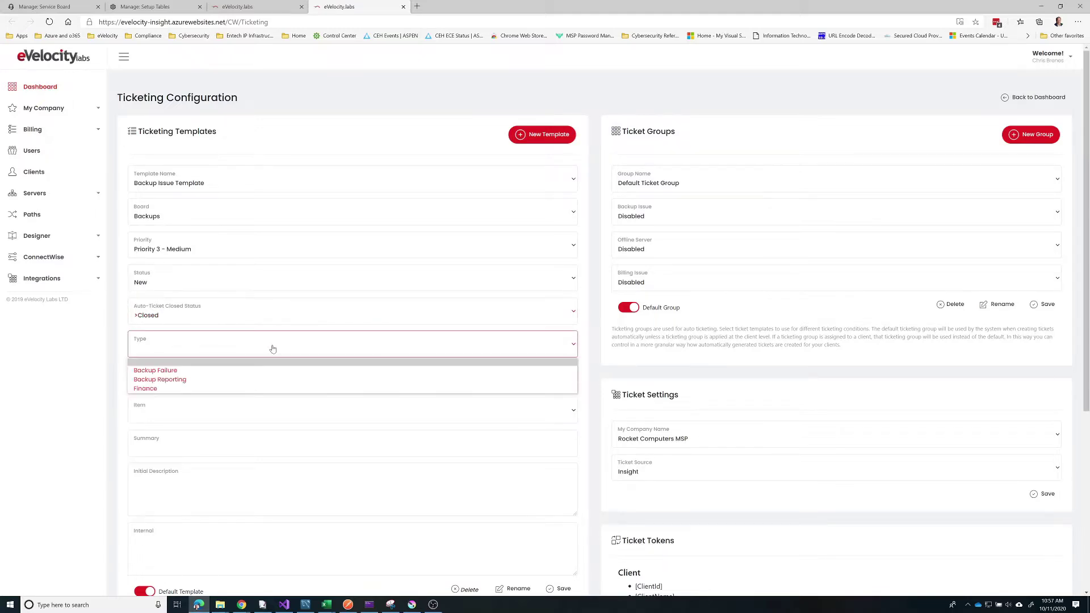
Step: Give the Backup Issue Template type Backup Failure and subtype Local Backup, with no Item
click(209, 373)
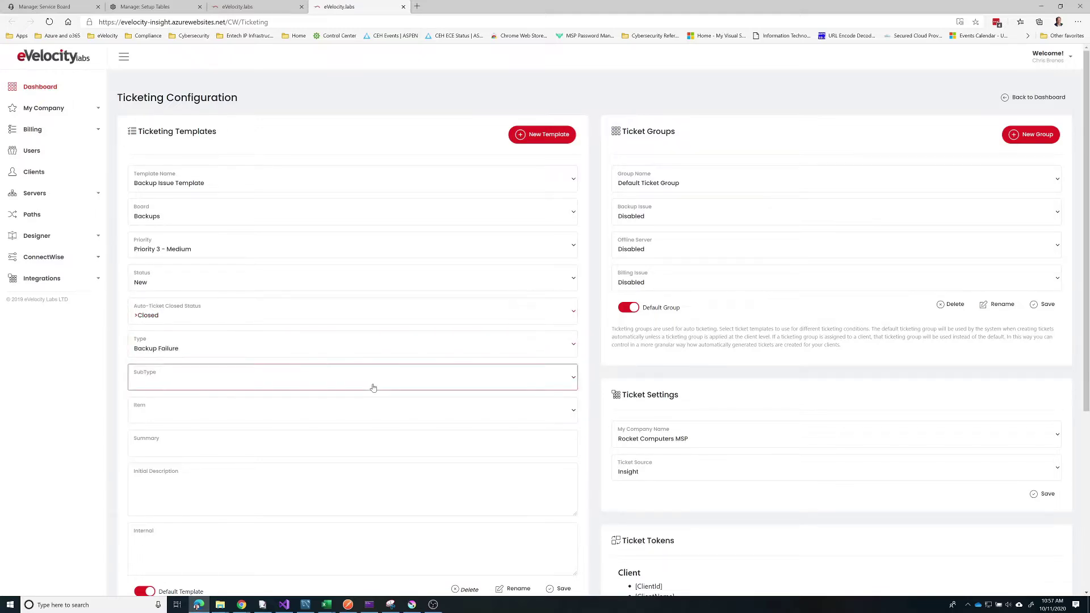
scroll(283, 404, down, 3)
click(241, 216)
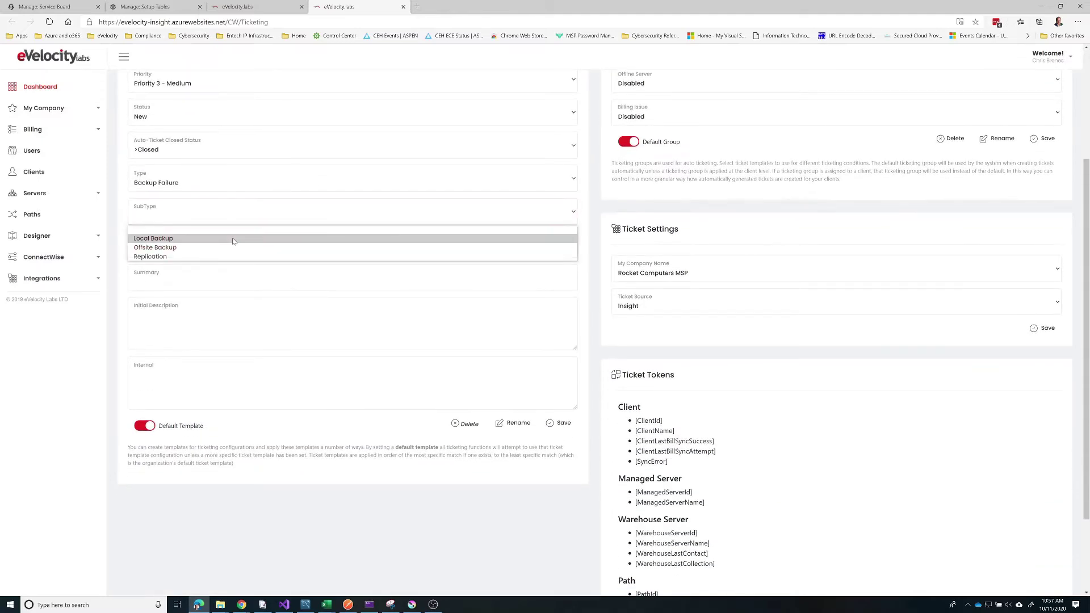
click(232, 241)
click(223, 250)
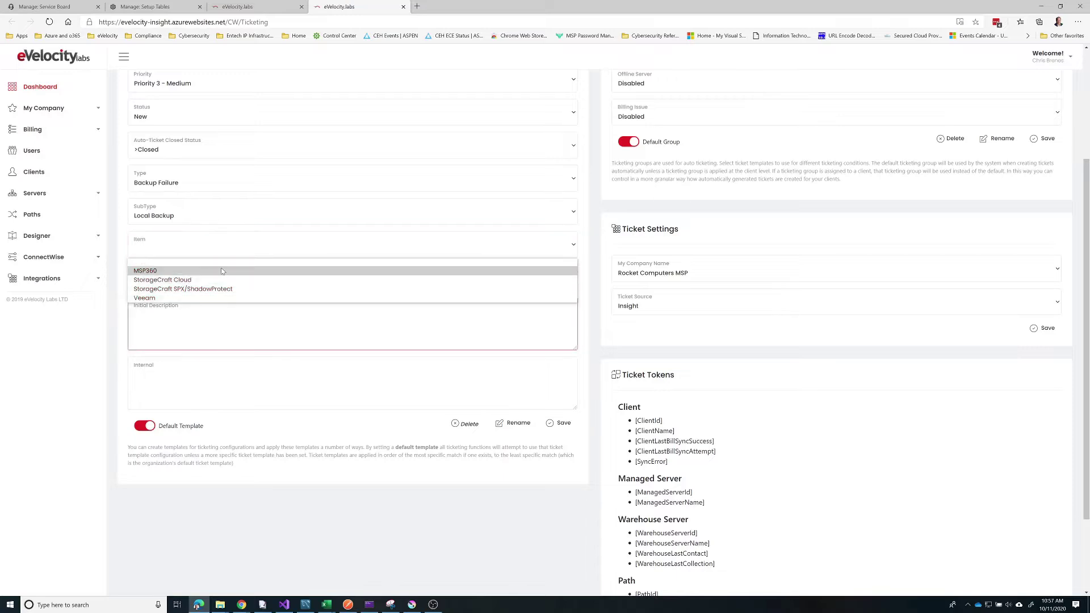
click(241, 248)
click(365, 314)
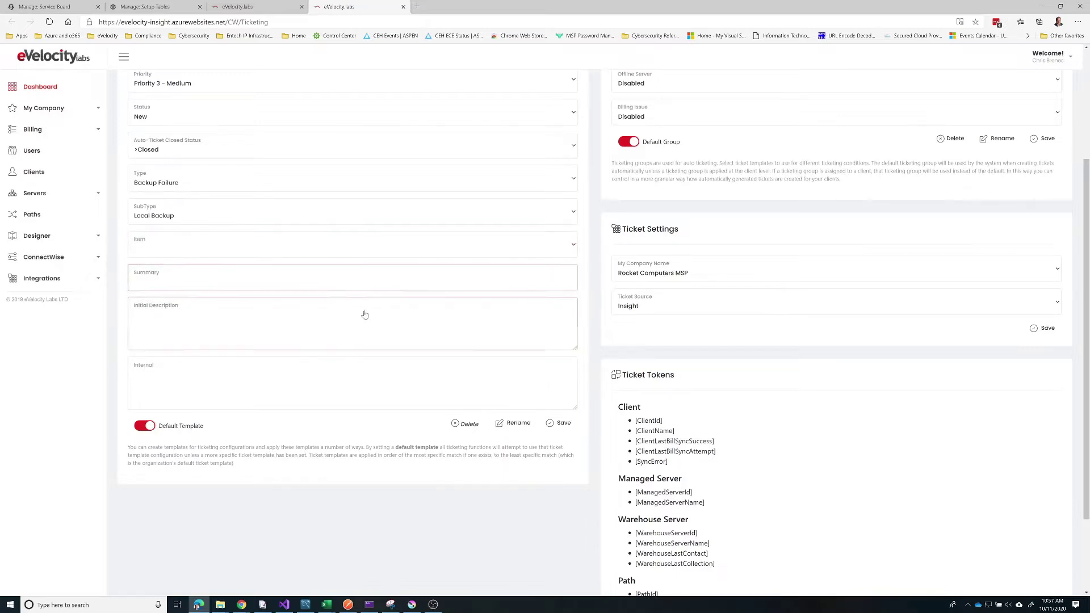
scroll(213, 283, up, 2)
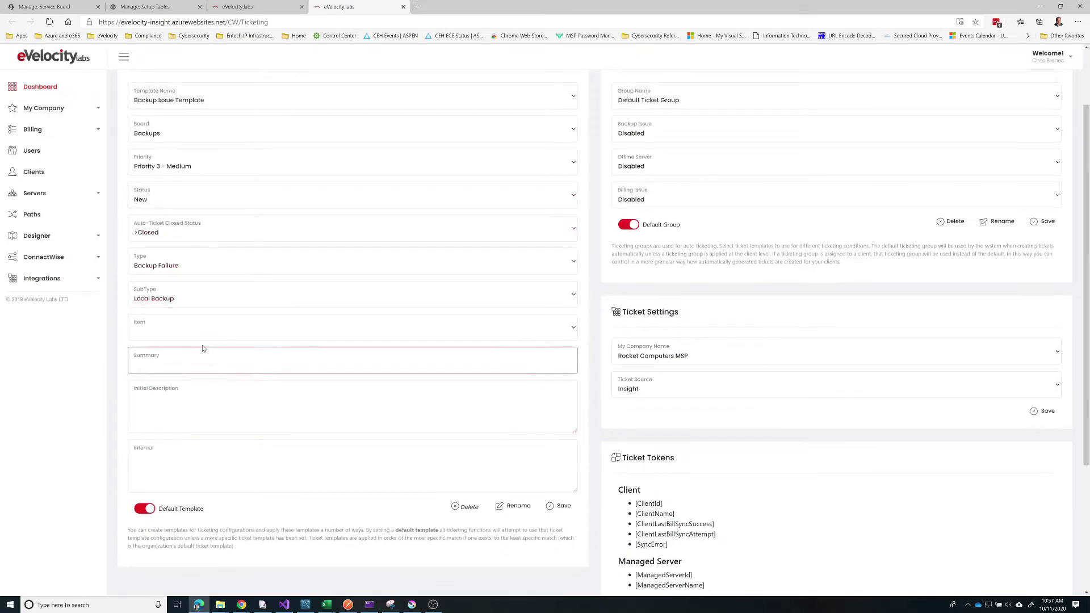
scroll(248, 399, down, 3)
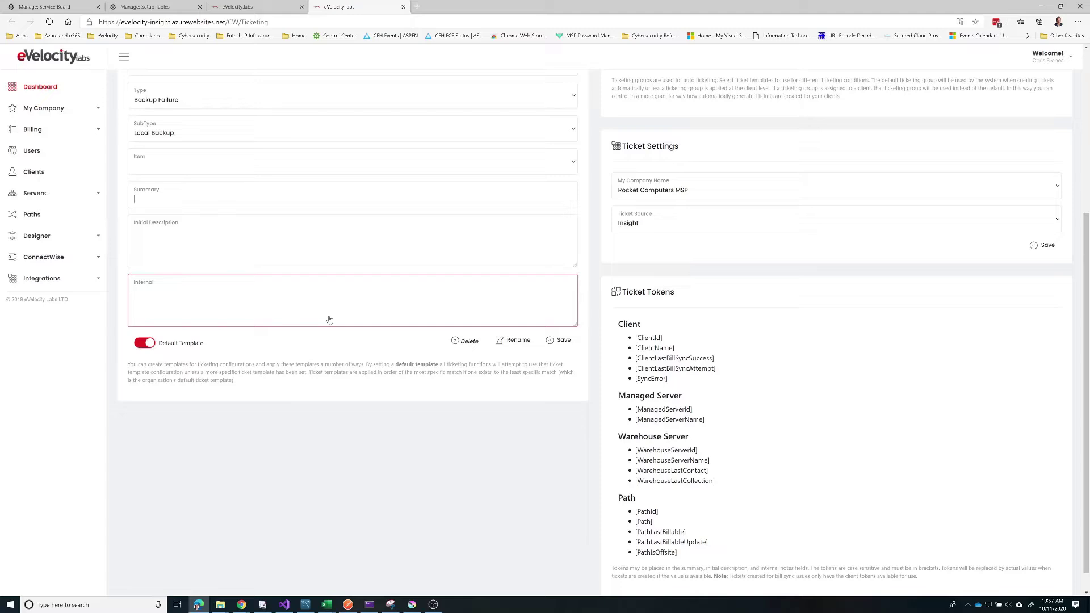
Step: Enter summary 'Backups are not working on [ManagedServerName]' and description 'Please investigate'
text(Backups are not working on)
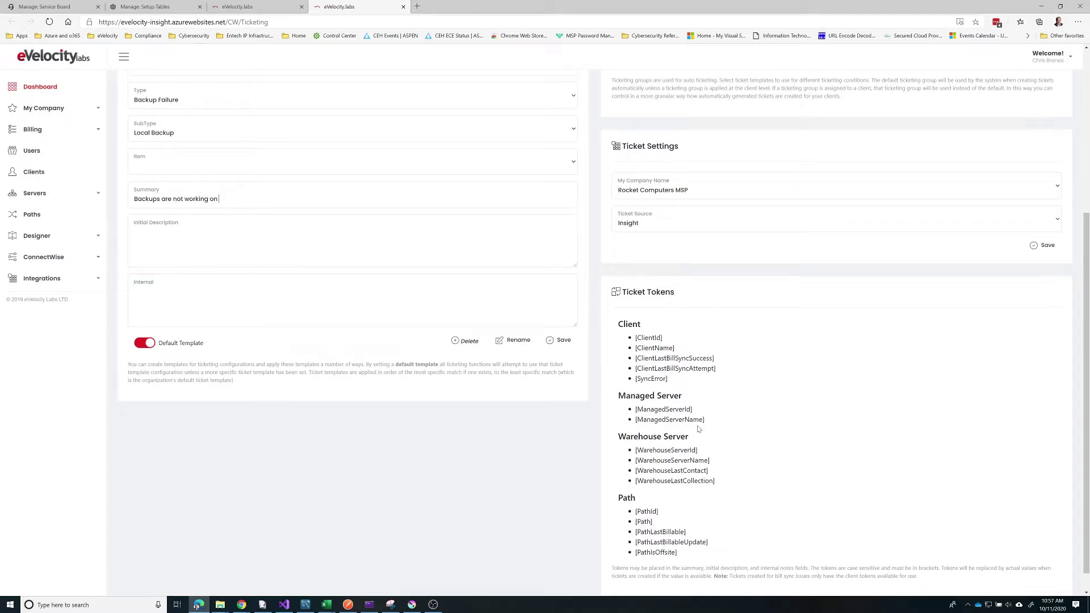
drag(710, 421, 293, 201)
click(240, 244)
text(Pleaser investigate)
Step: Fill internal notes with Managed Server, Backup Server and Path tokens, then save the template
text(Man)
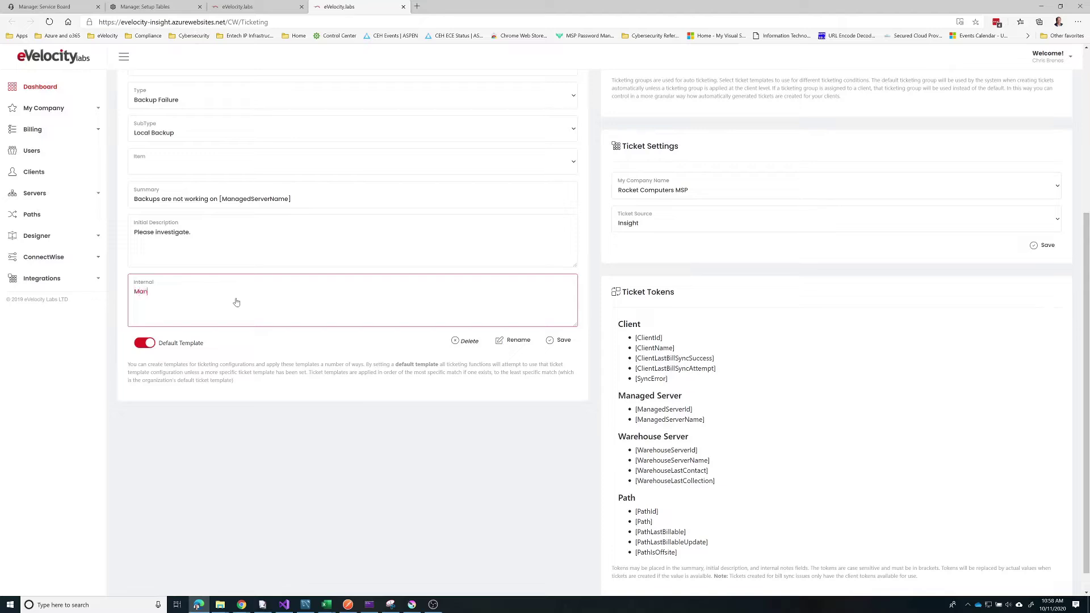
text(aged Server:)
drag(705, 420, 290, 305)
text(Backup Server)
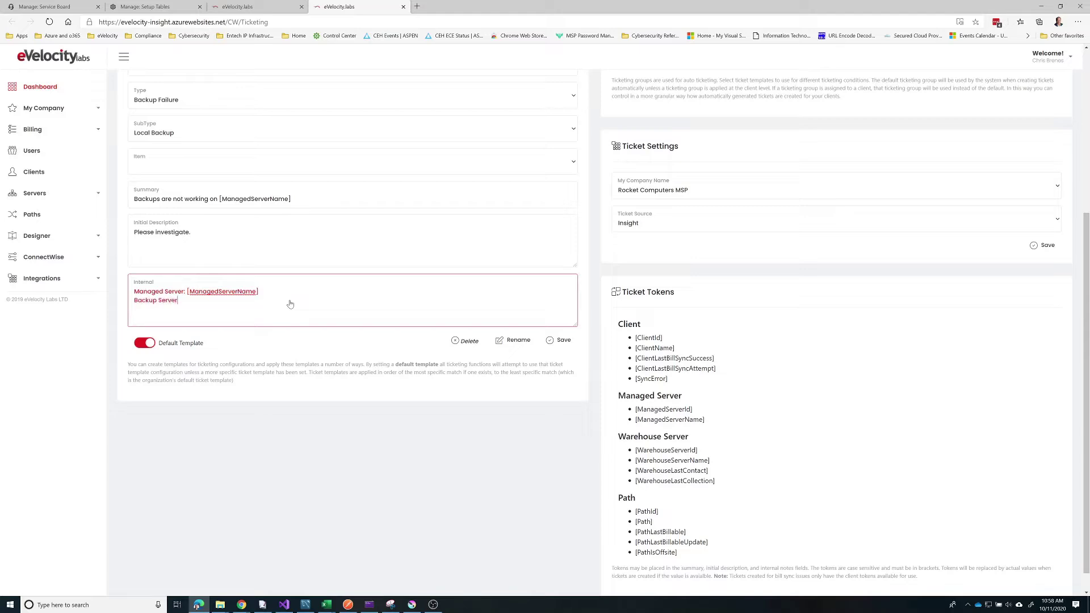
drag(716, 461, 619, 462)
key(ctrl+c)
click(201, 301)
key(ctrl+v)
text(Path)
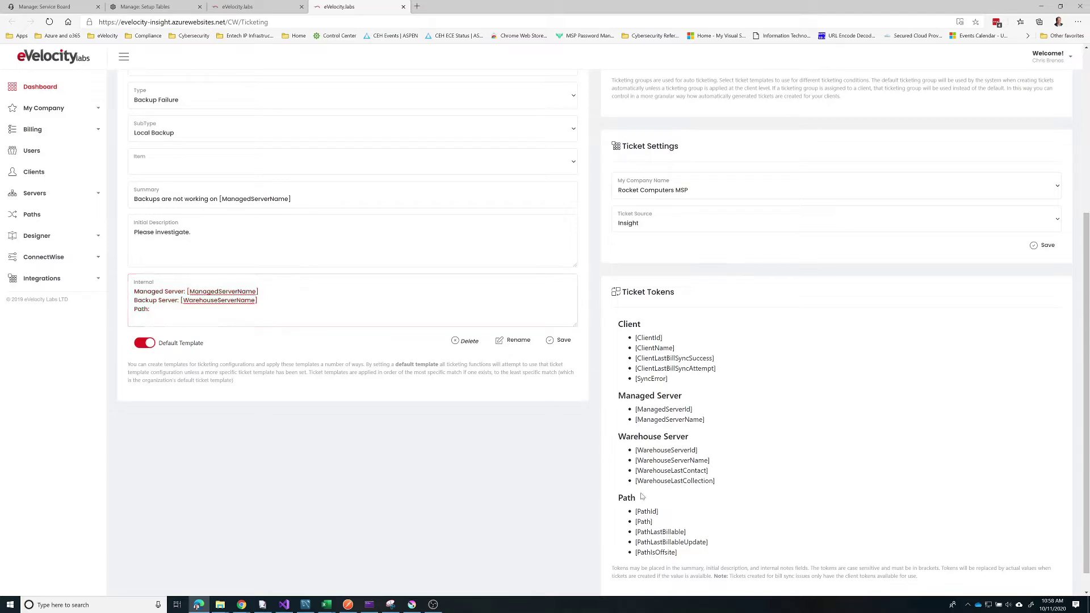
drag(667, 527, 628, 523)
key(ctrl+c)
click(194, 313)
key(ctrl+v)
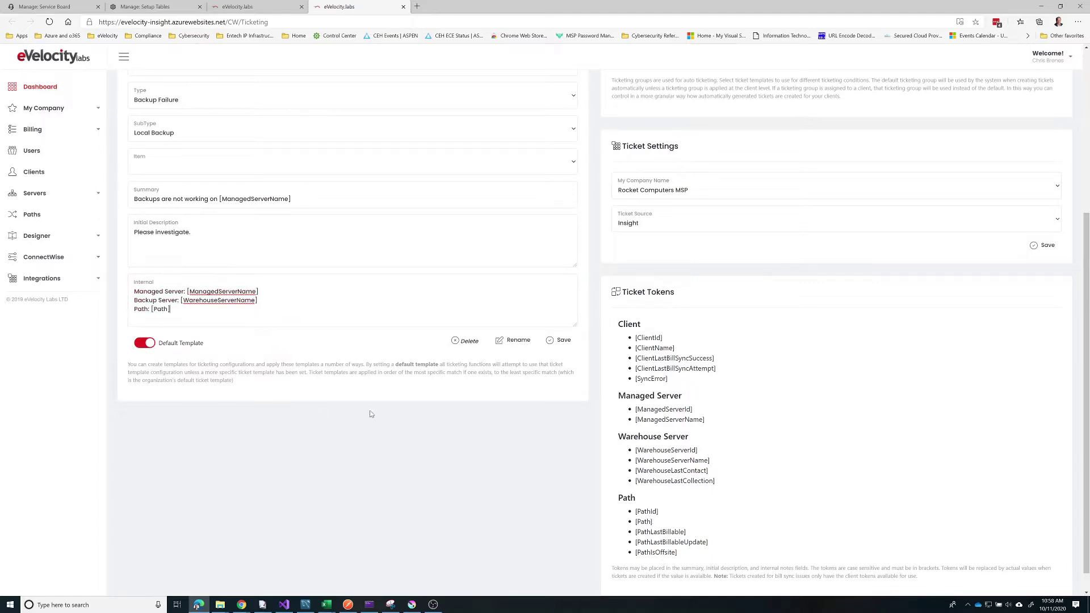
click(556, 340)
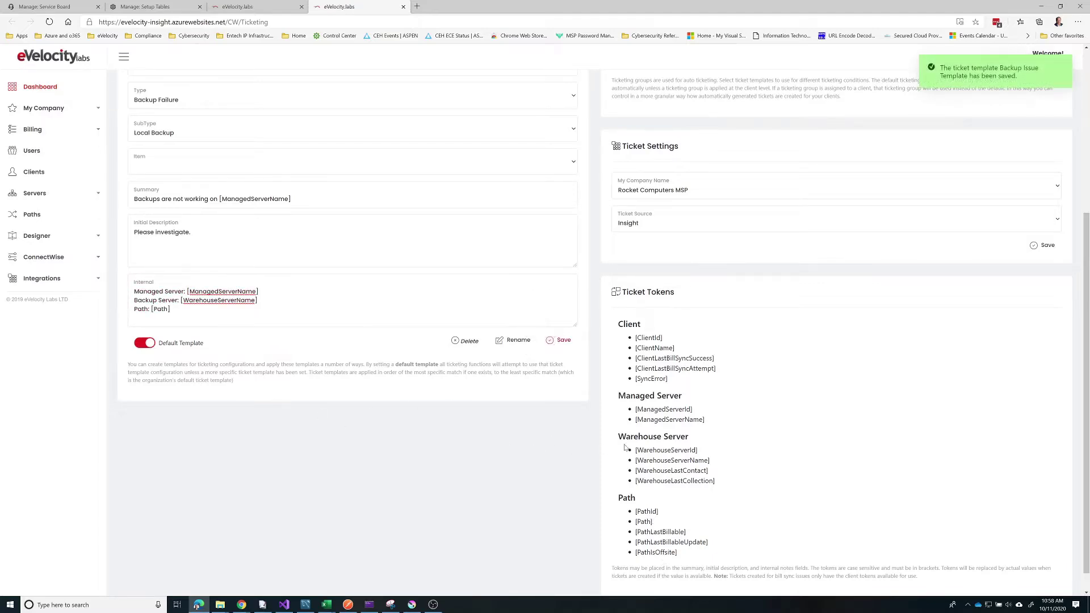
scroll(625, 449, up, 5)
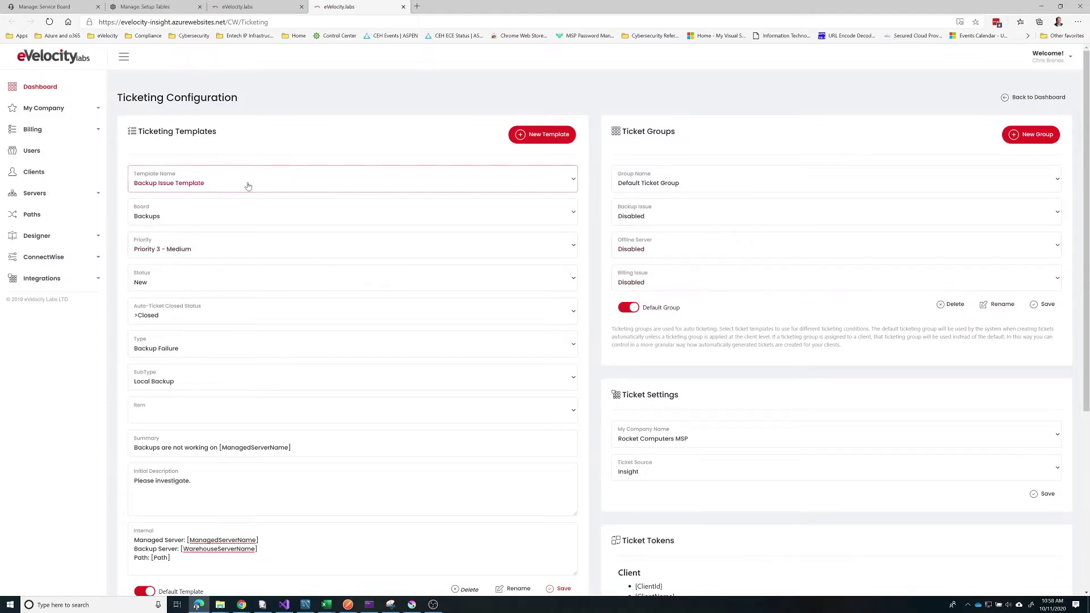
Step: Close the ConnectWise Manage: Setup Tables tab and return to Ticketing Configuration
click(136, 7)
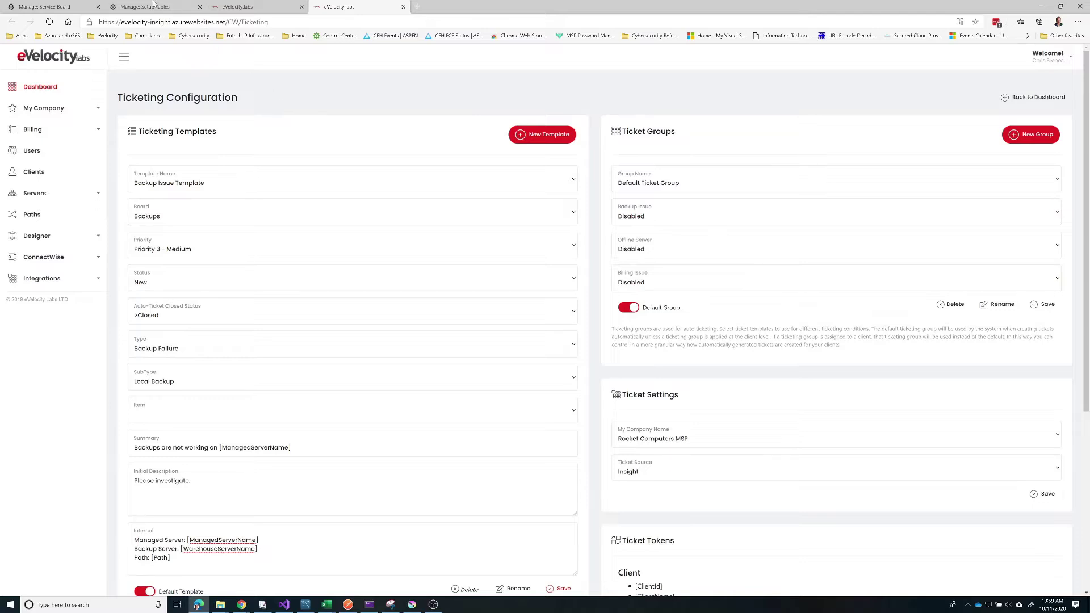
click(62, 7)
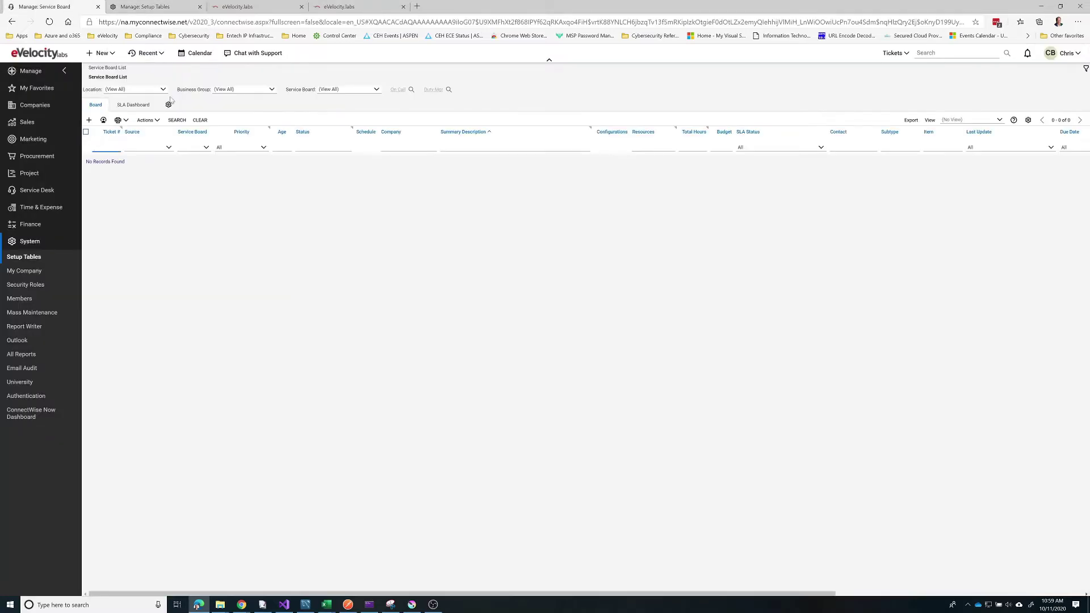
click(200, 7)
click(244, 7)
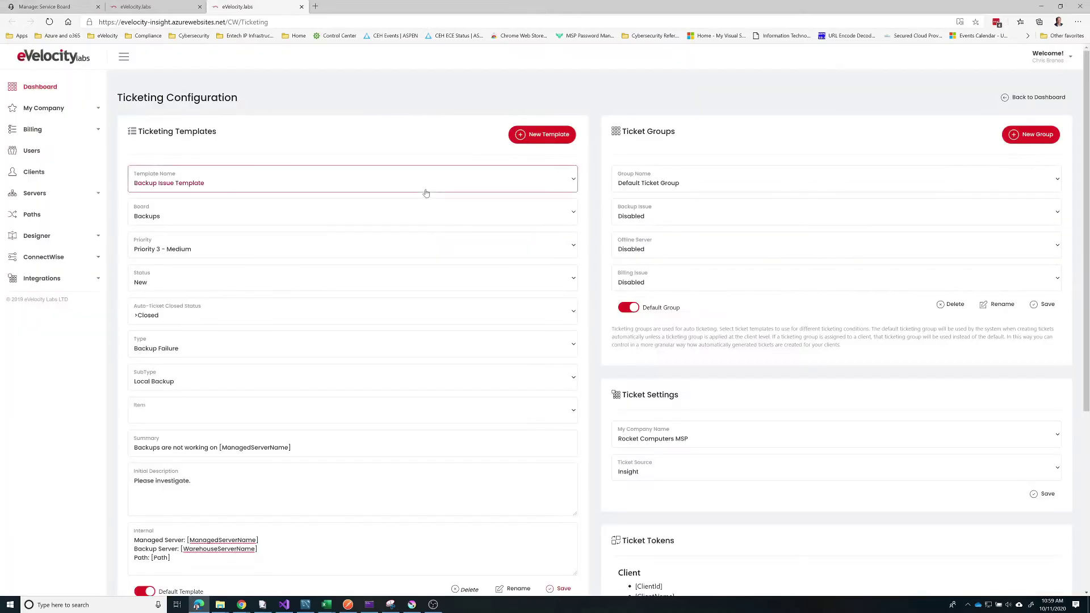
Step: Assign Backup Issue Template to the Default Ticket Group's backup issues and save the group
click(681, 216)
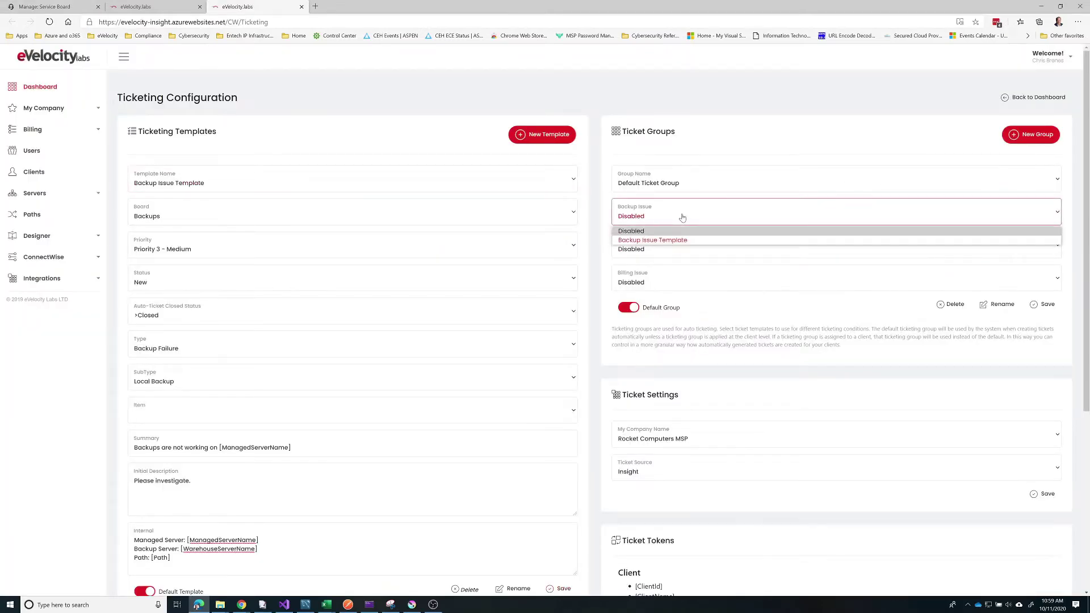
click(698, 237)
click(1046, 305)
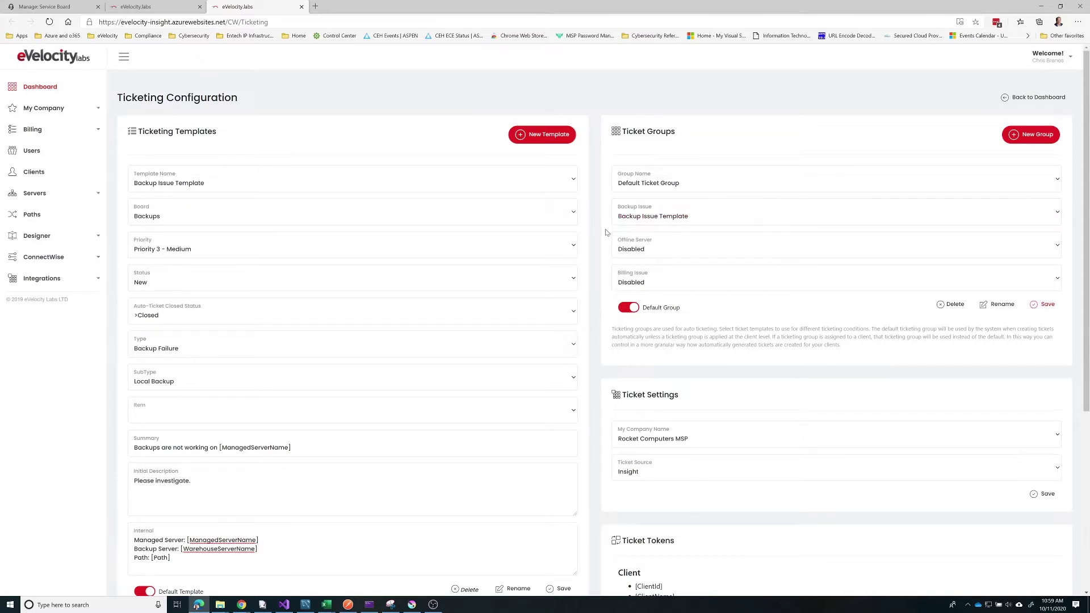
click(535, 134)
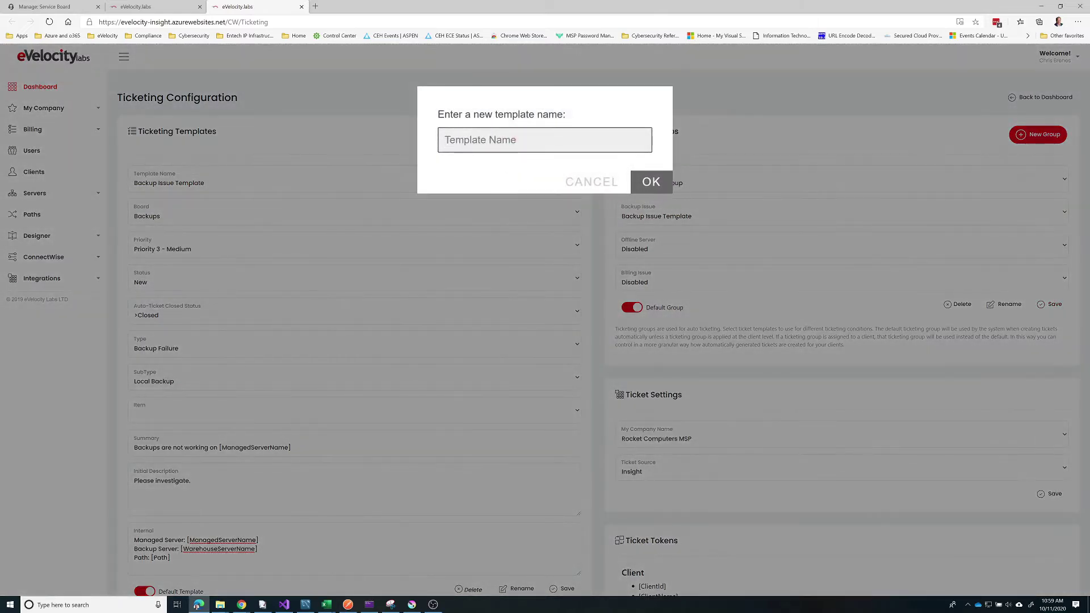
Step: Name the new template 'Offline Server Template' and confirm it
text(Offline Server Template)
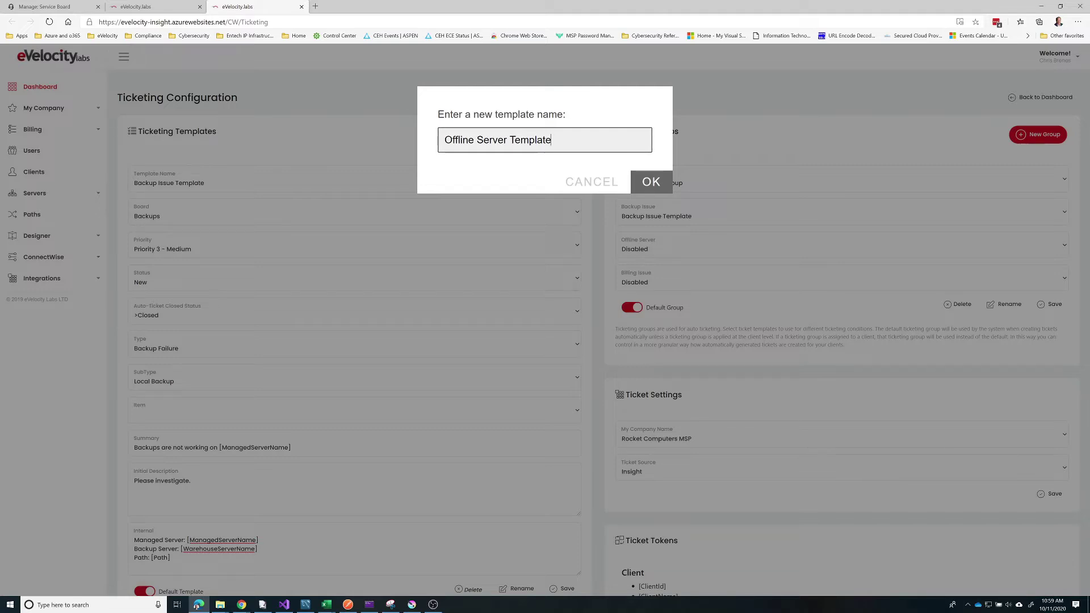
click(652, 181)
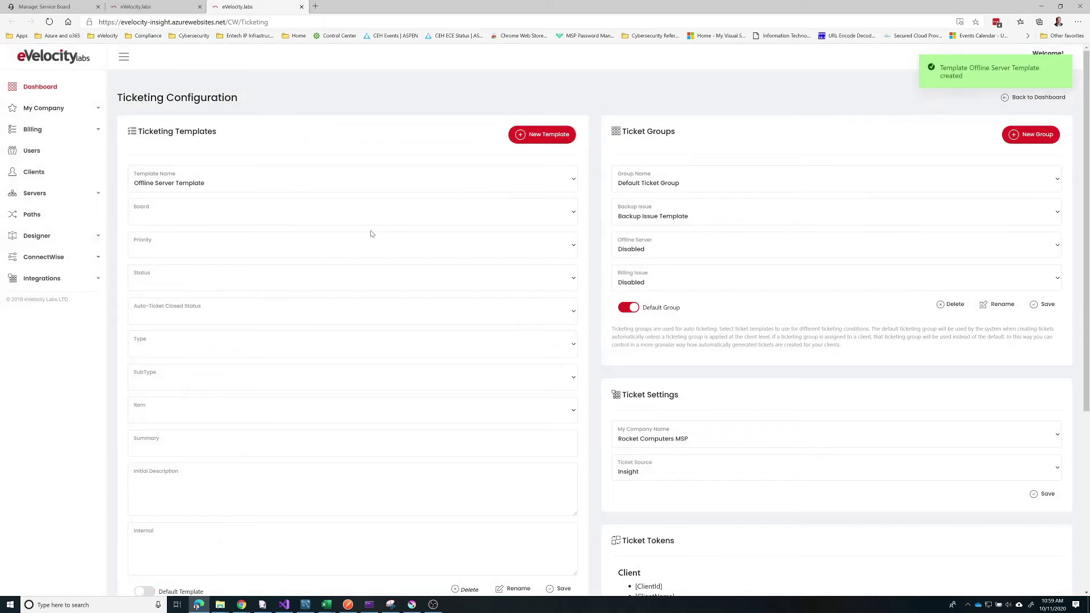
Step: Set Board Help Desk, Priority 1 - Critical, status New and auto-close status >Closed
click(338, 220)
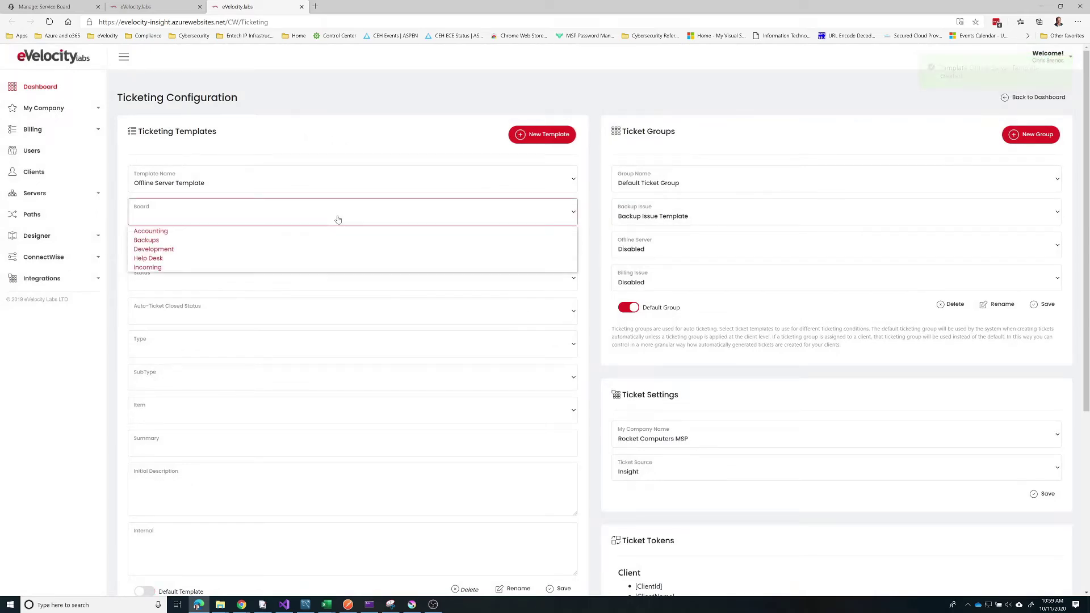
click(170, 259)
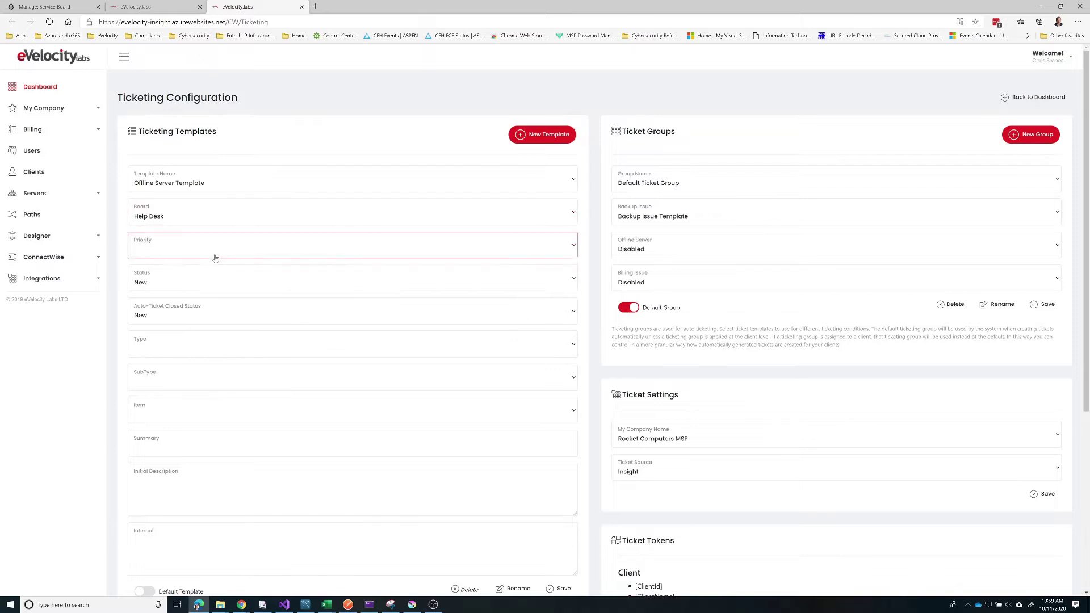
click(214, 258)
click(205, 272)
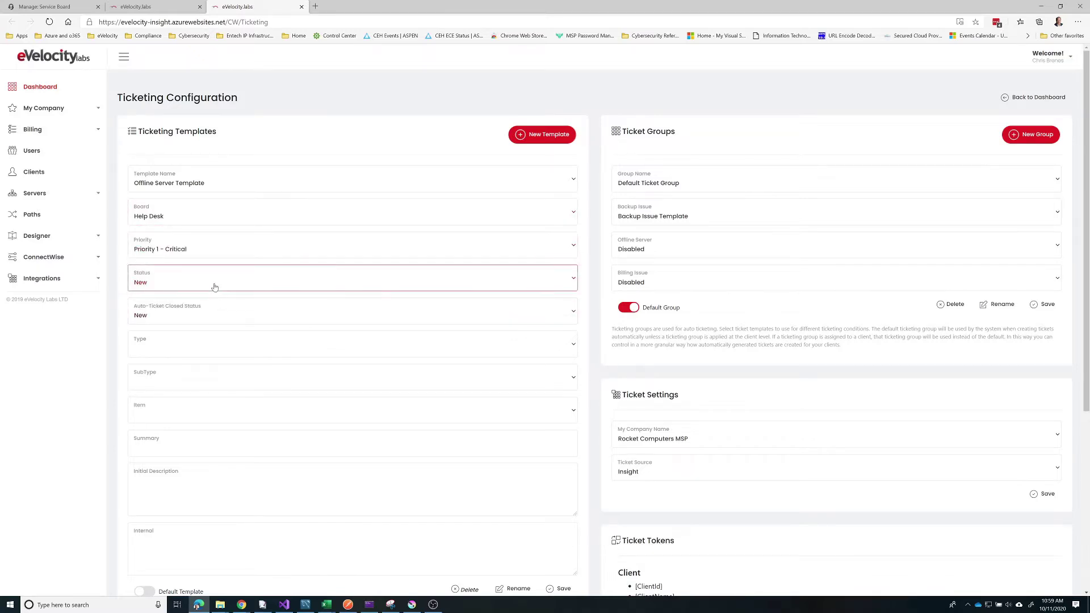
click(214, 287)
click(214, 287)
click(204, 317)
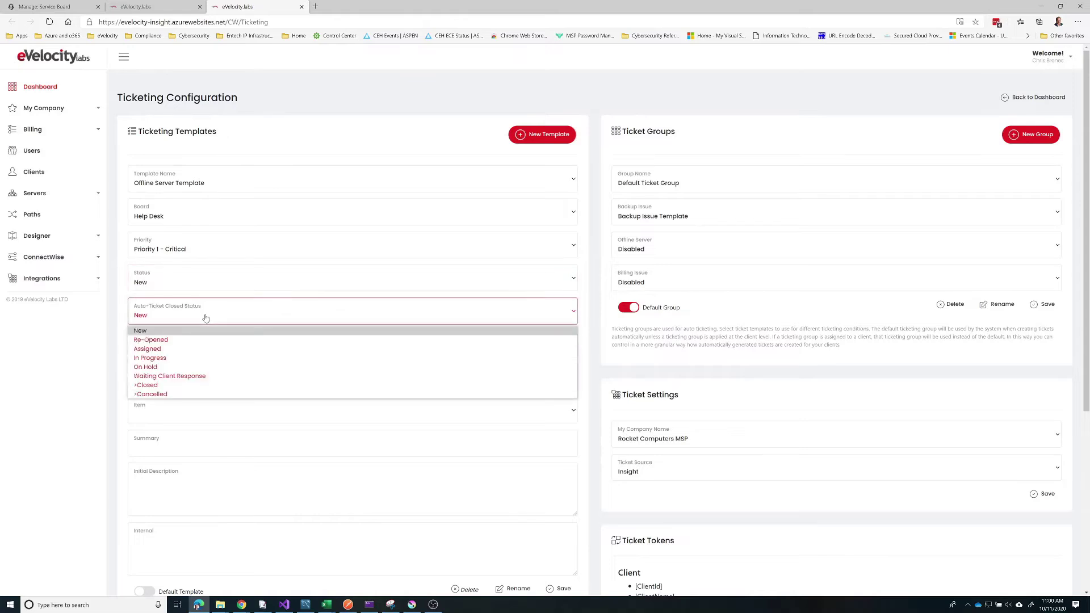
click(171, 385)
scroll(232, 374, down, 3)
click(199, 179)
click(198, 196)
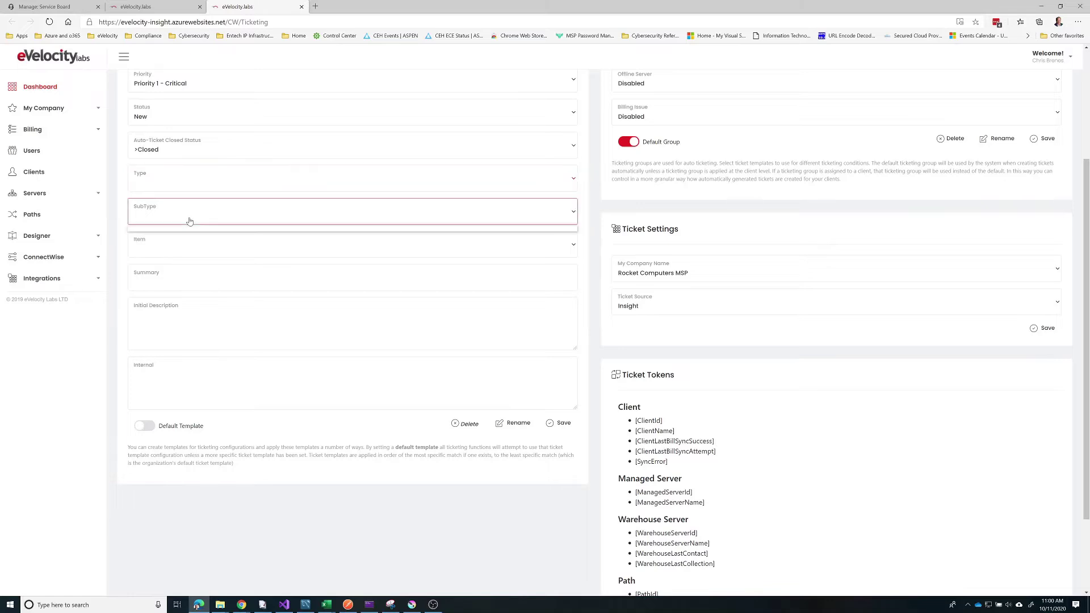
click(216, 243)
scroll(218, 239, up, 3)
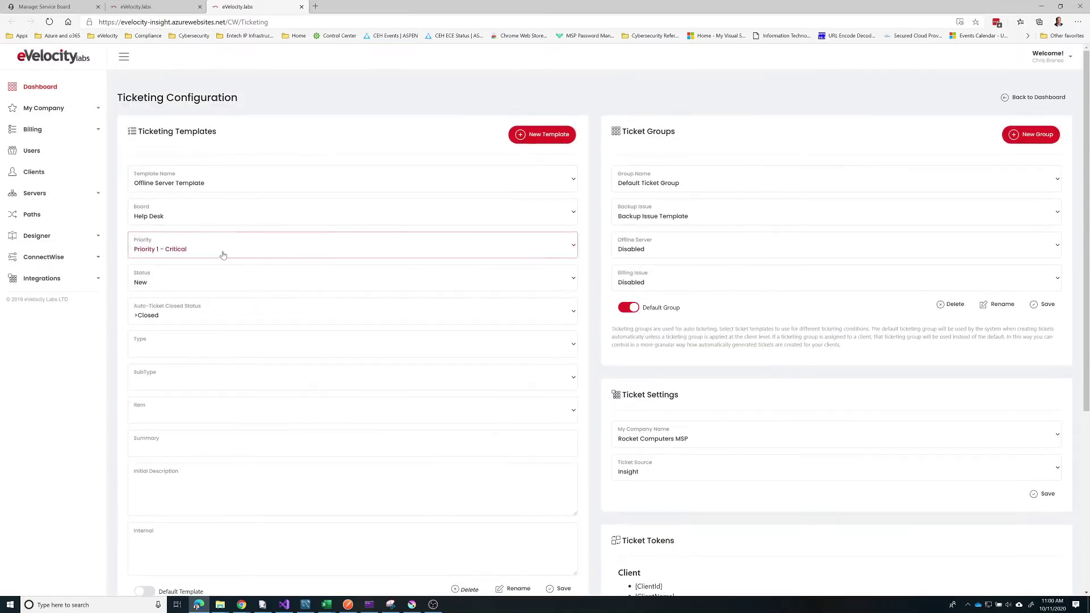
scroll(301, 342, down, 3)
Step: Write summary 'Server [WarehouseServerName] is reporting offline' and description 'Please investigate offline status.'
click(302, 342)
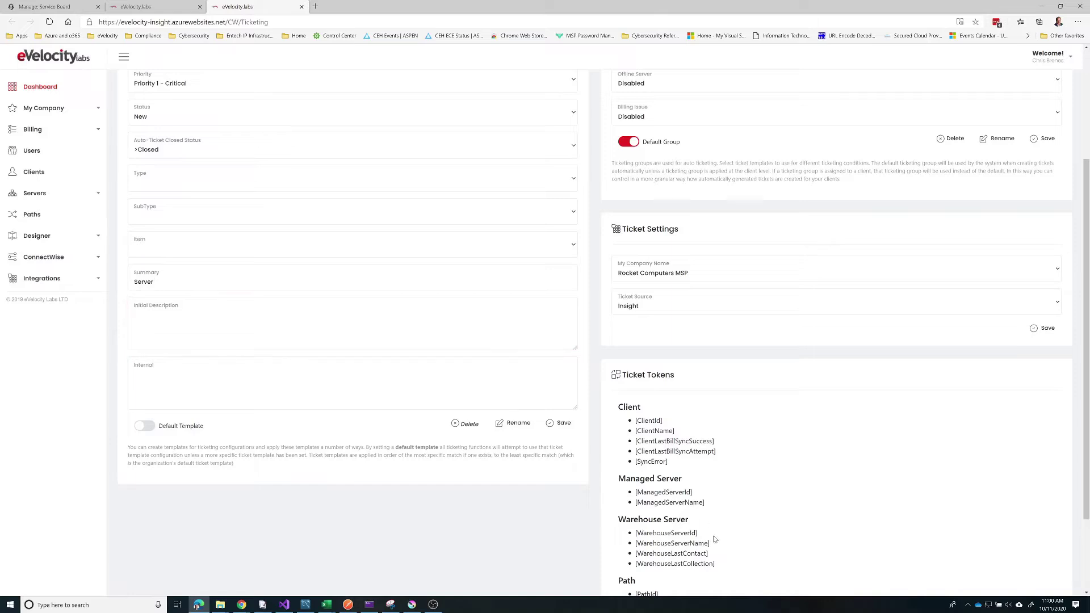
drag(710, 544, 637, 543)
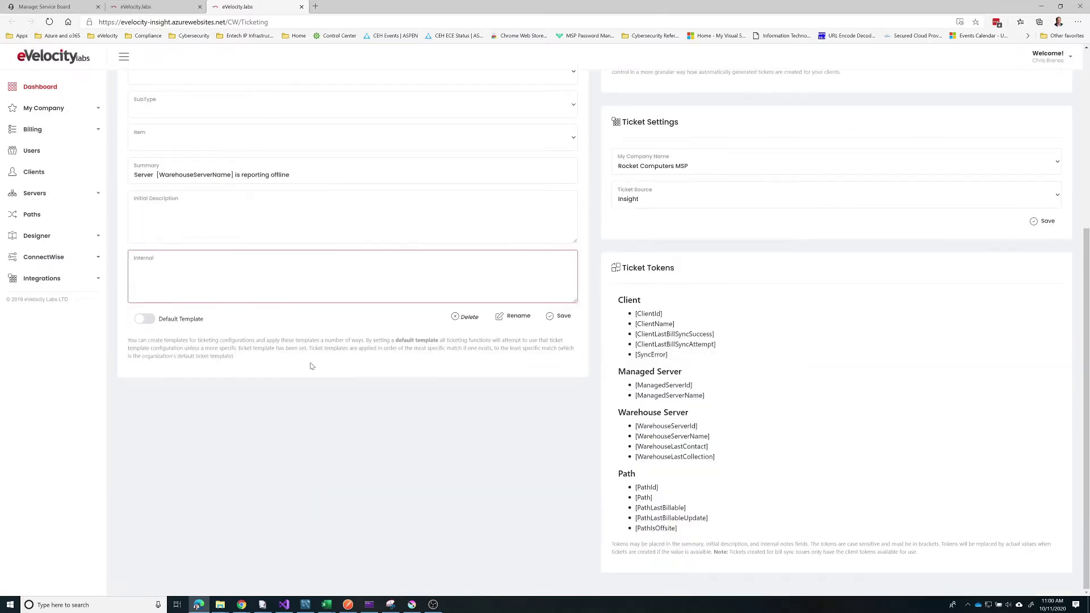
click(203, 222)
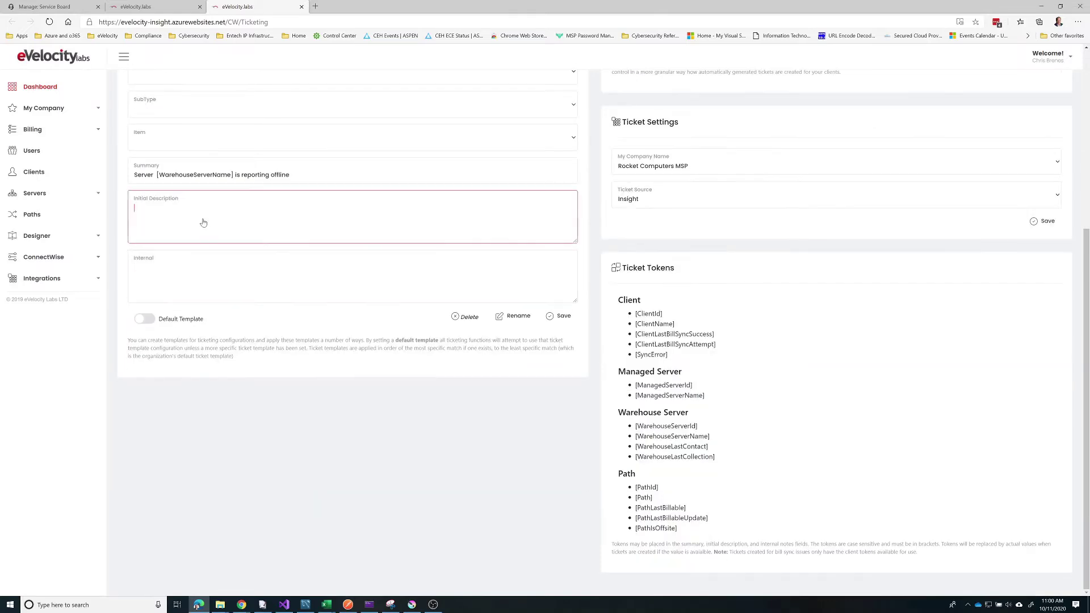
text(Please investigate offline status.)
click(208, 280)
click(353, 365)
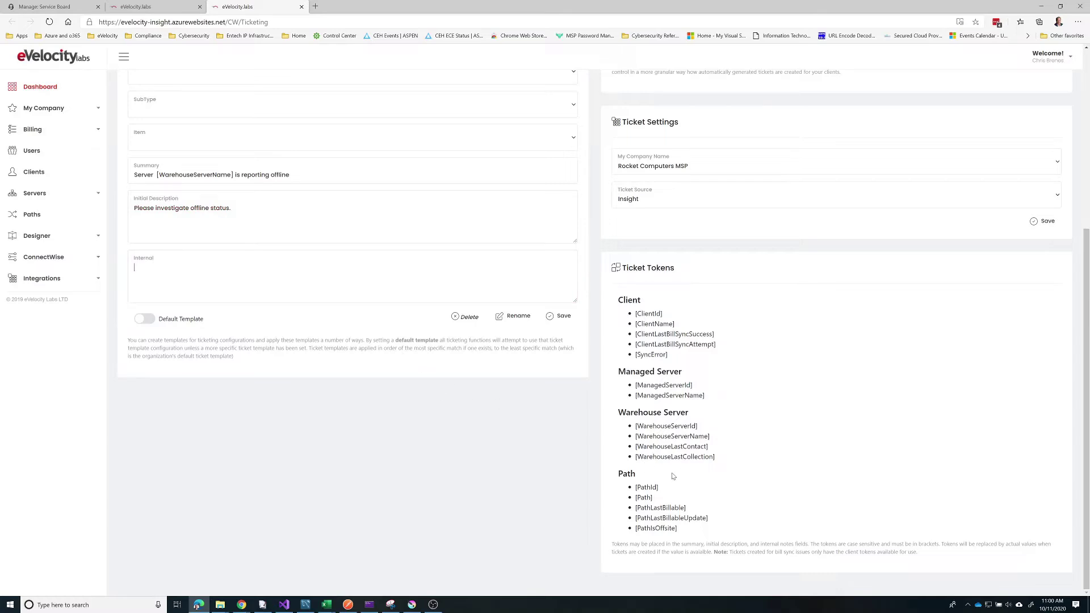
text(Server:)
Step: Paste [WarehouseServerName] after 'Server:' and [WarehouseLastContact] after 'Last Contact:' in the internal notes
drag(710, 436, 624, 438)
key(ctrl+c)
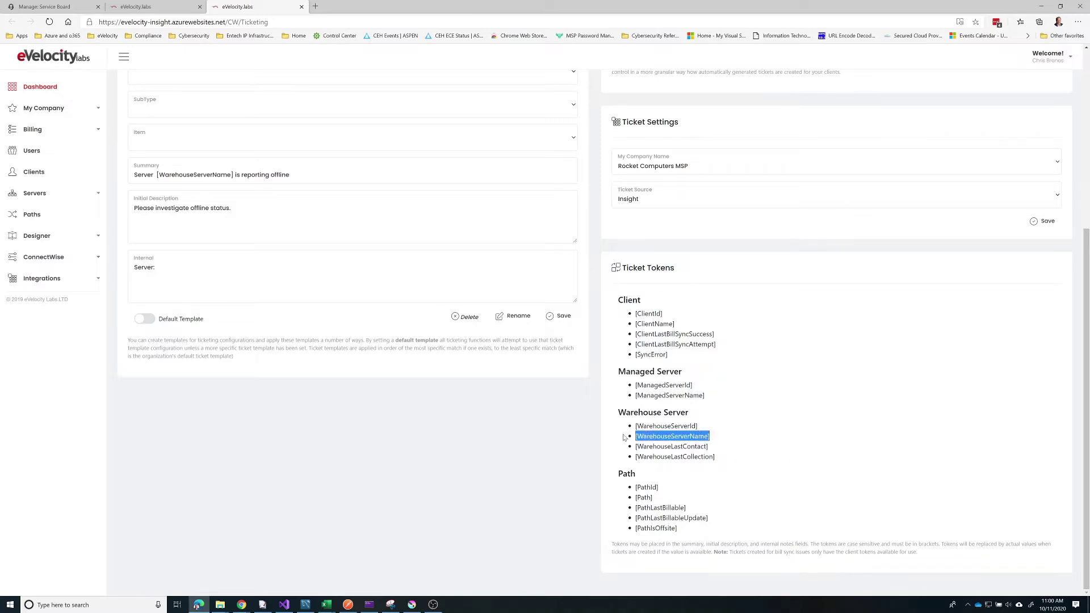
click(225, 273)
key(ctrl+v)
text(Last Contac)
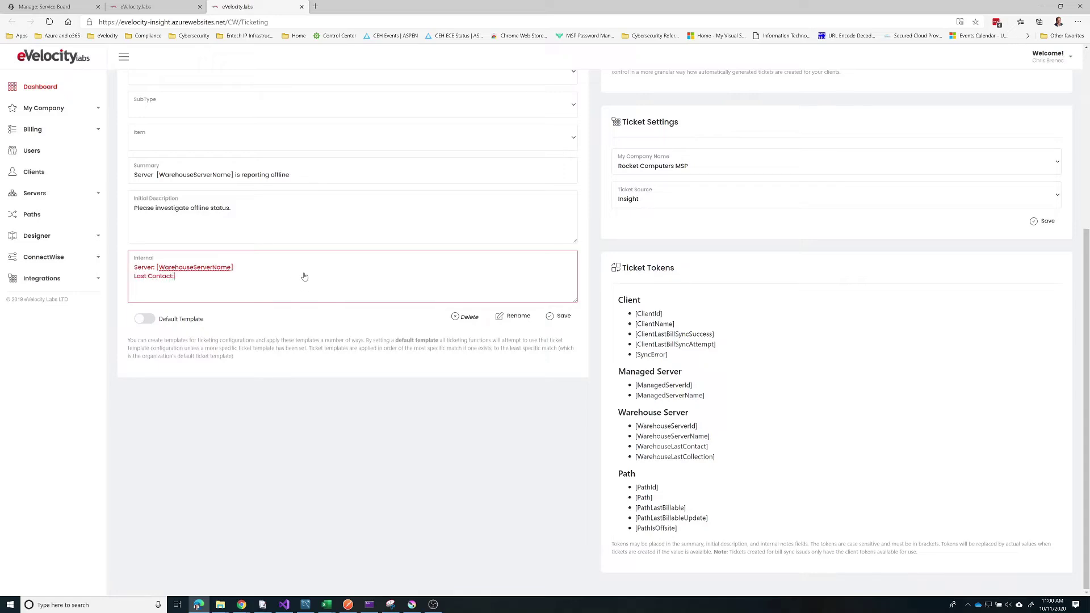
click(404, 325)
drag(717, 448, 633, 449)
key(ctrl+c)
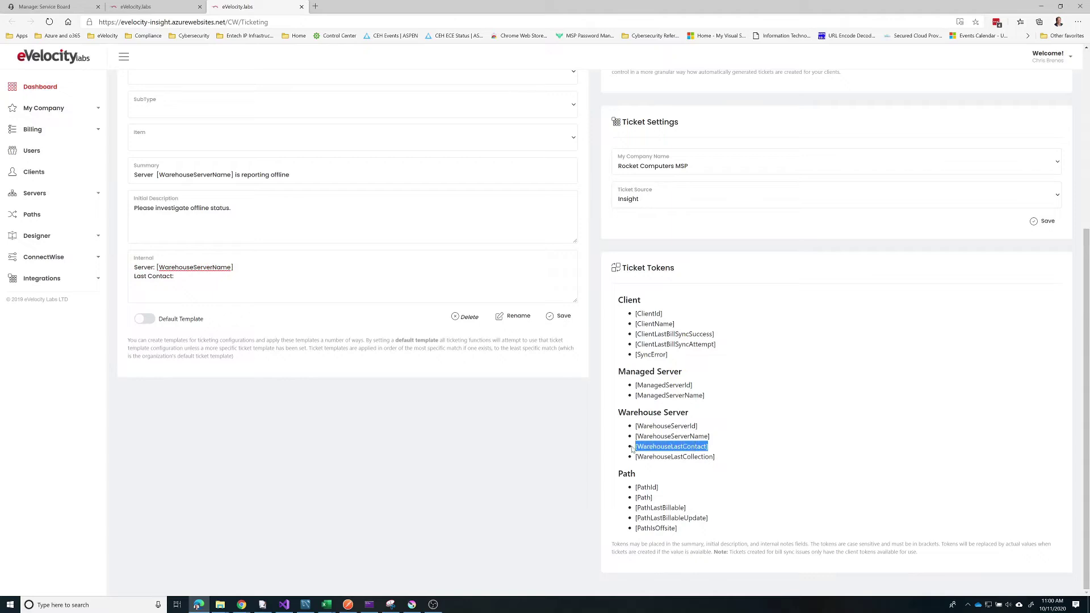
click(202, 285)
key(ctrl+v)
Step: Review the Offline Server Template's internal notes and summary
scroll(276, 401, up, 1)
scroll(278, 403, up, 4)
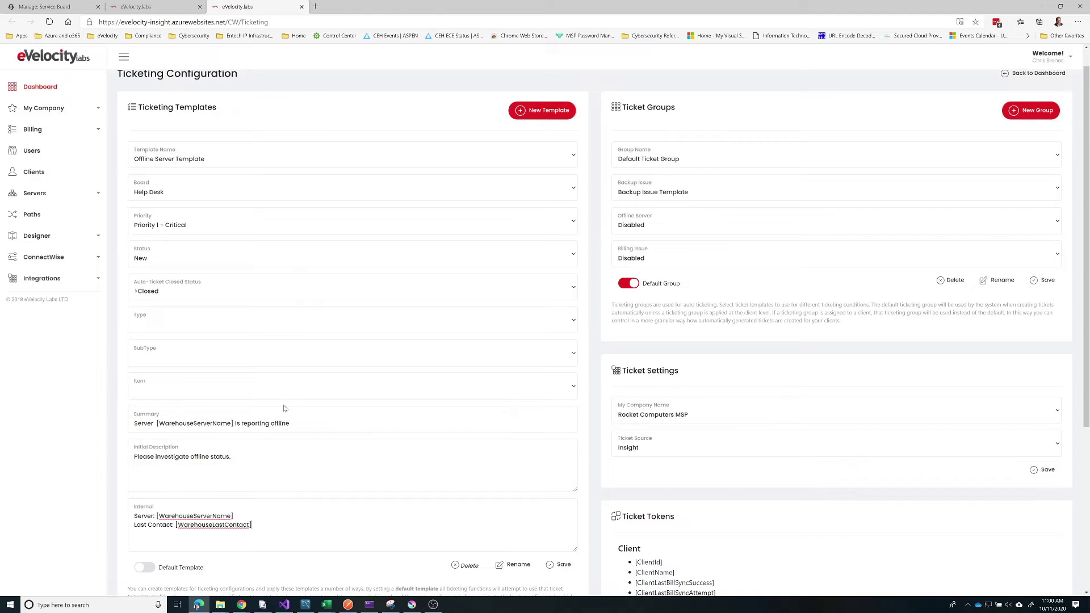
scroll(284, 408, down, 5)
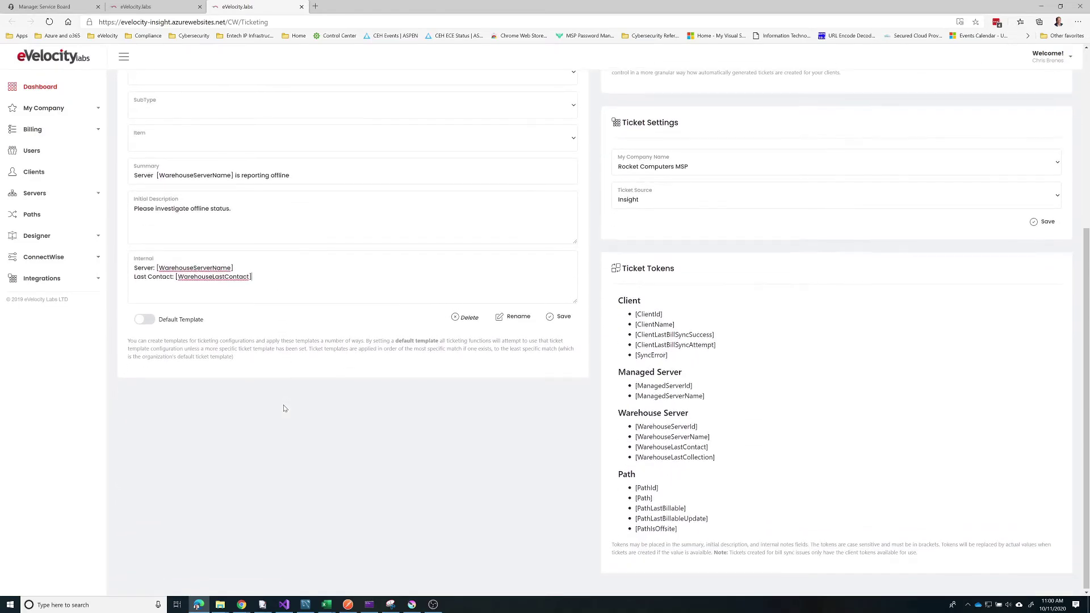
click(215, 294)
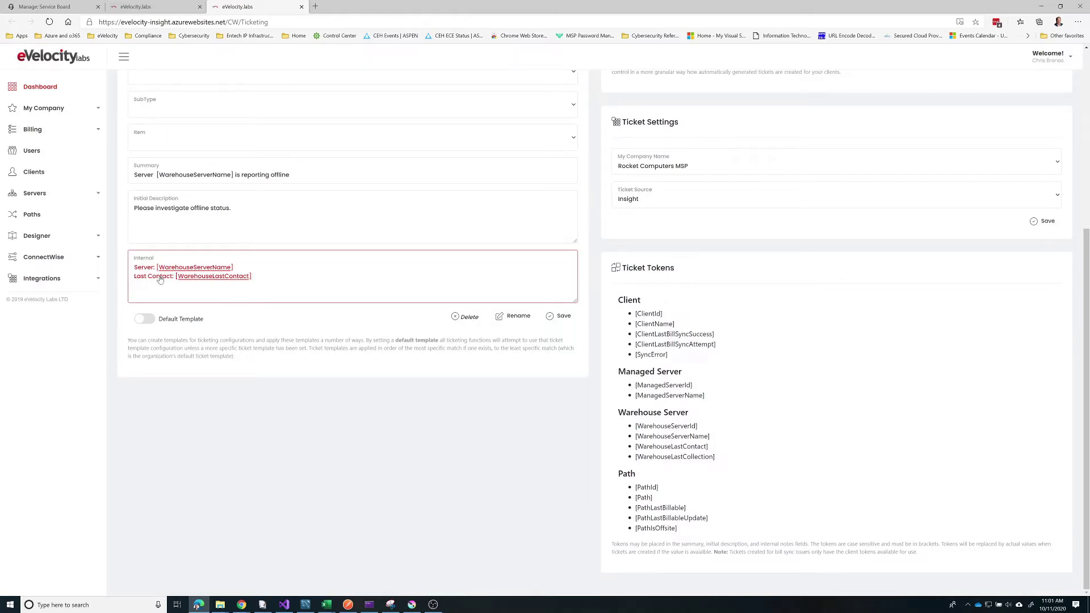
click(257, 333)
scroll(292, 377, up, 3)
click(301, 335)
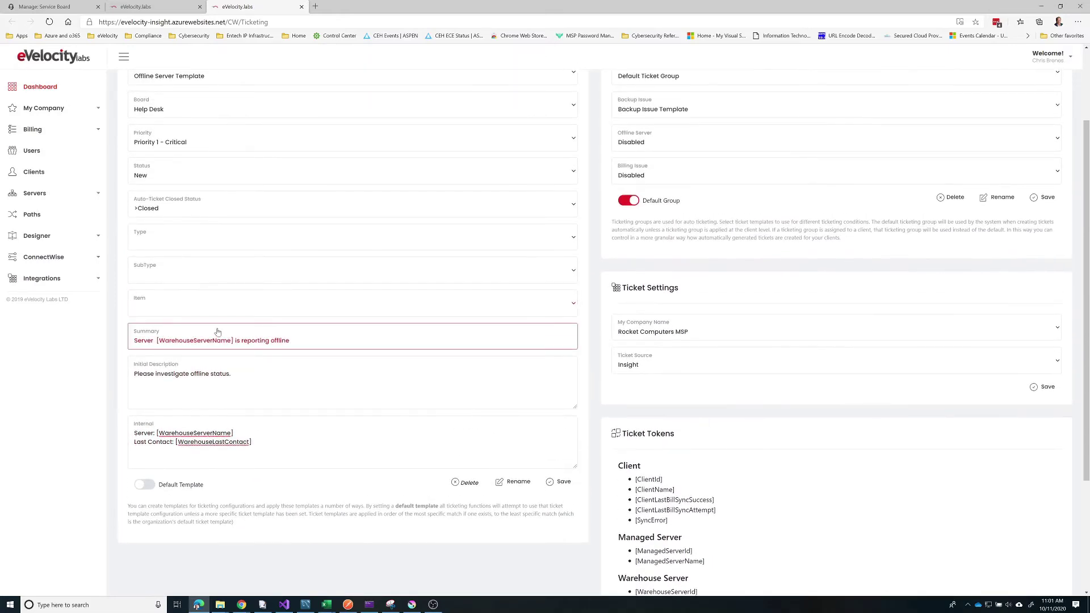
scroll(331, 433, up, 2)
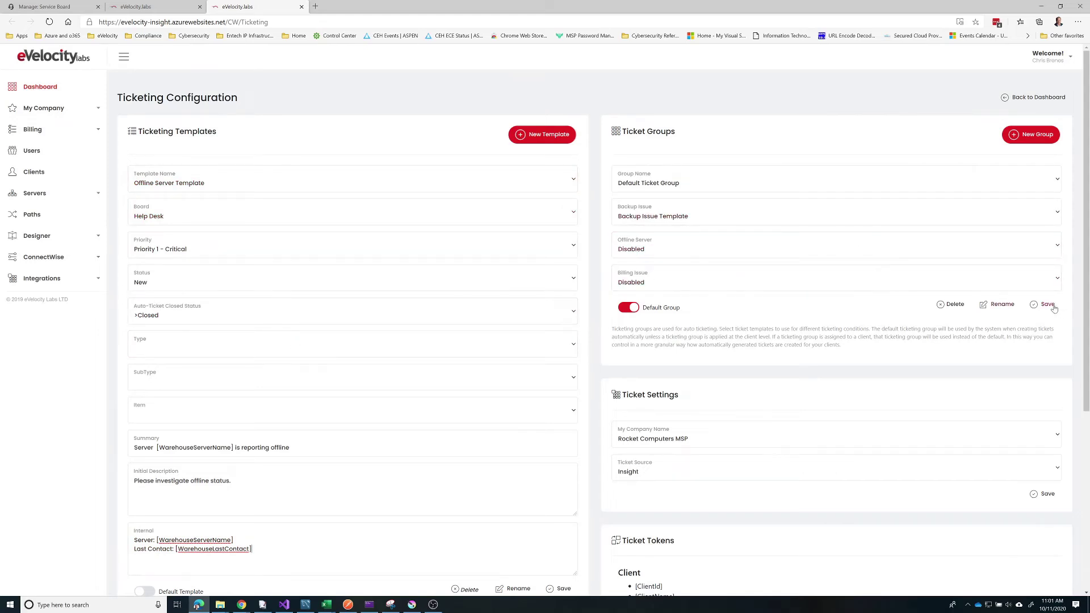
scroll(536, 372, down, 5)
Step: Save the Offline Server Template and assign it to the Default Ticket Group's offline-server issues
click(564, 325)
scroll(689, 362, up, 5)
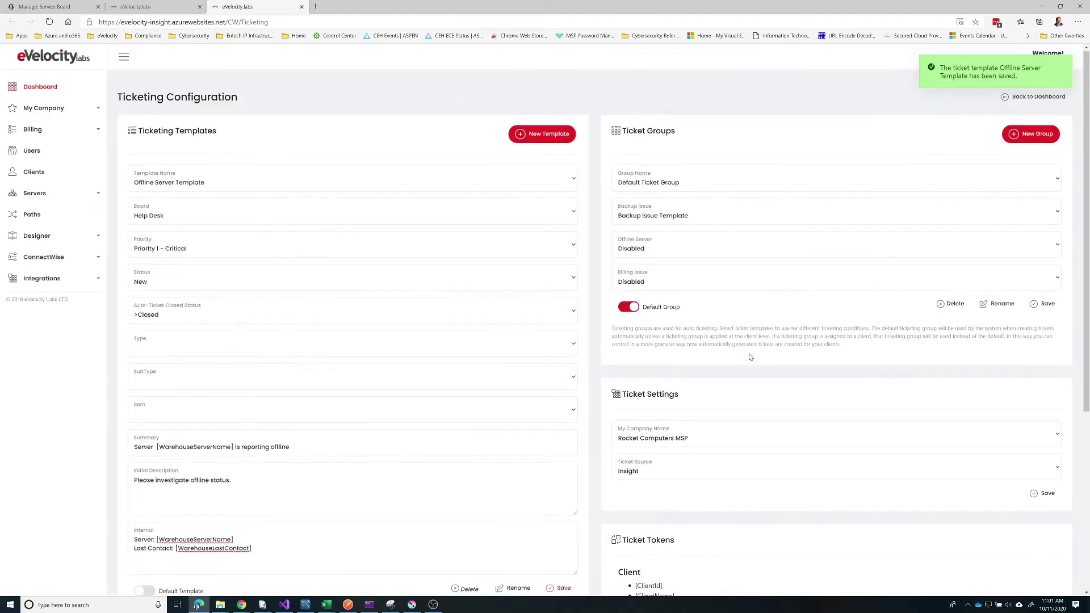
click(661, 249)
click(669, 282)
click(1046, 305)
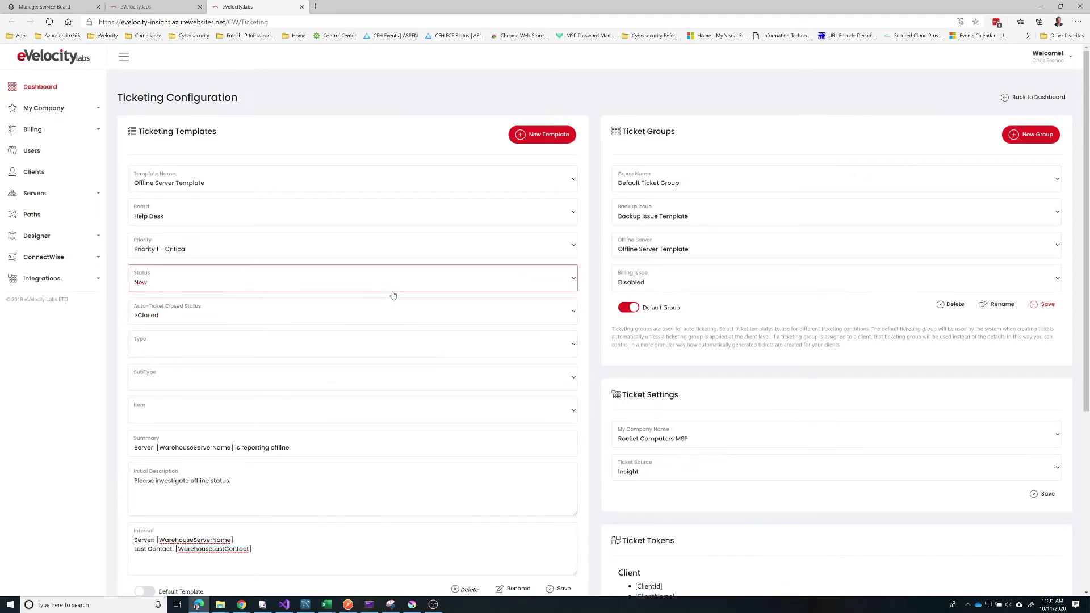
scroll(387, 329, down, 5)
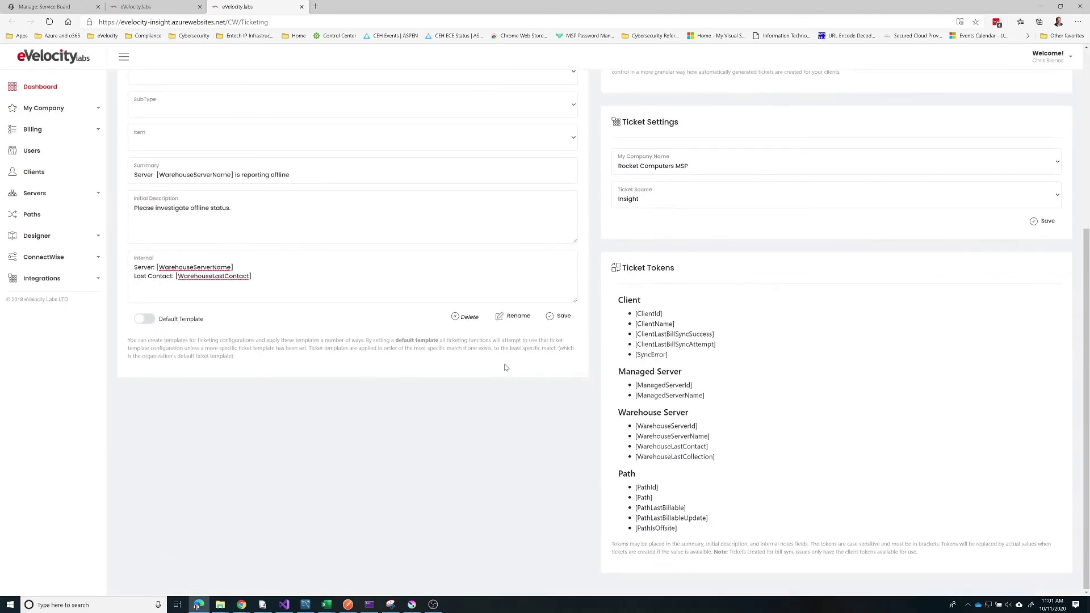
scroll(564, 320, up, 5)
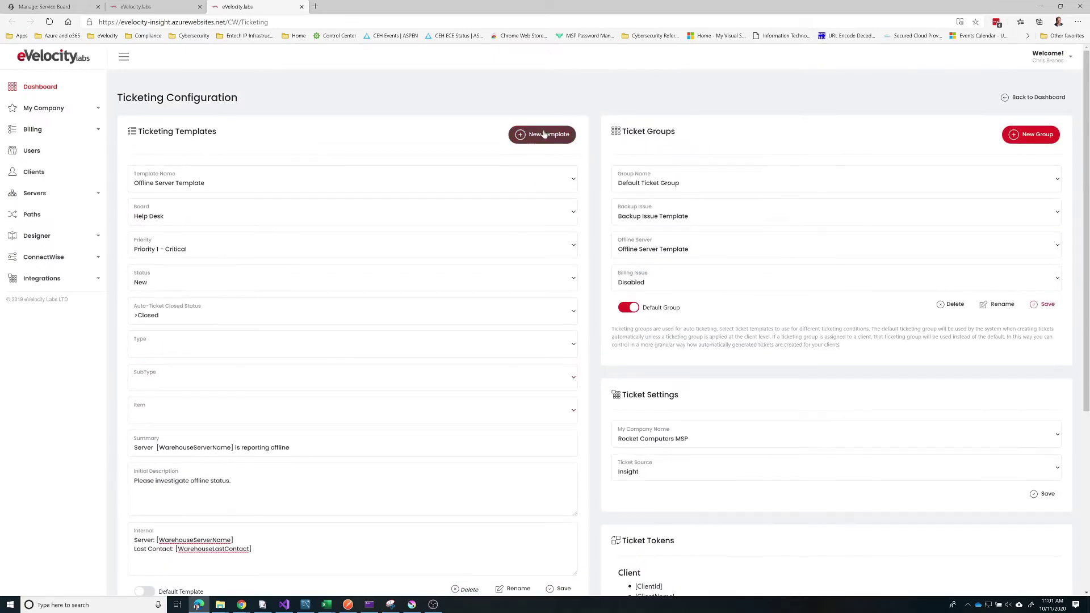
Step: Create a template named 'Billing Issue Ticket Template' on the Accounting board with Priority 4 - Low
click(543, 134)
text(Billing Issue Ticket Template)
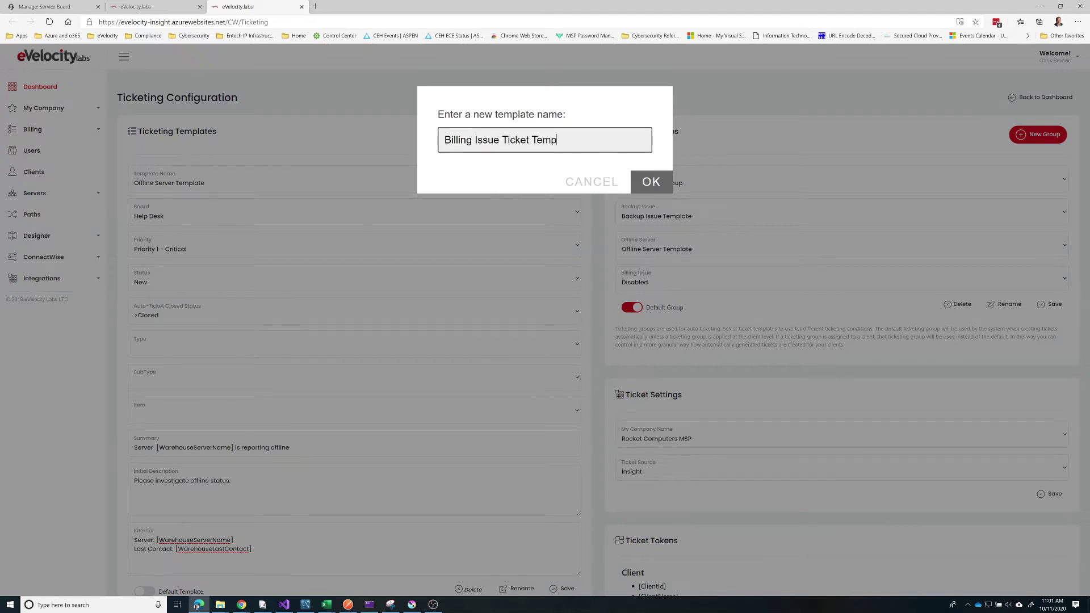
click(648, 180)
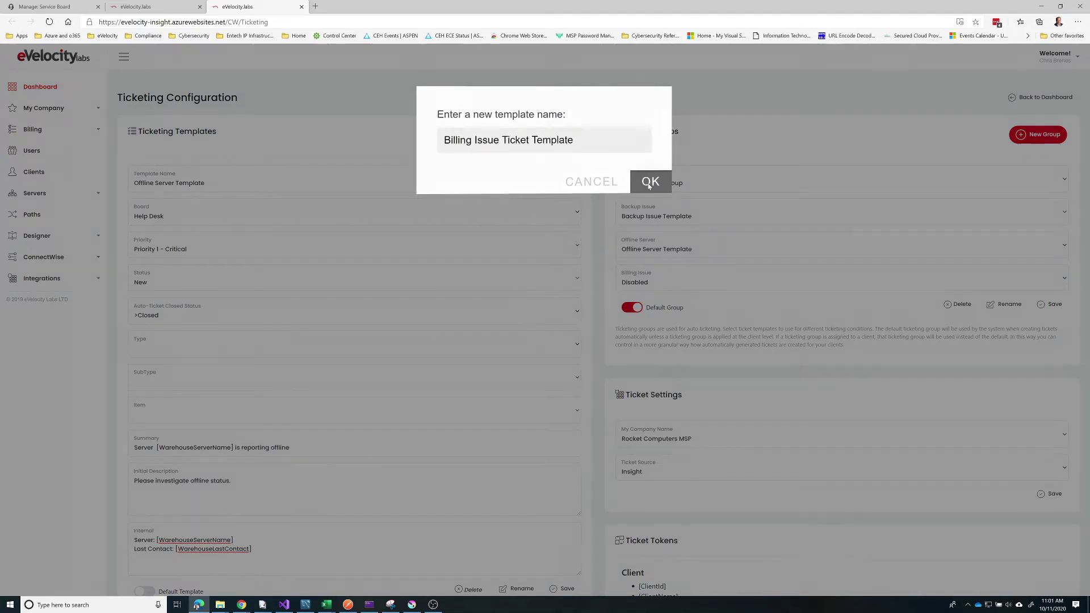
click(422, 222)
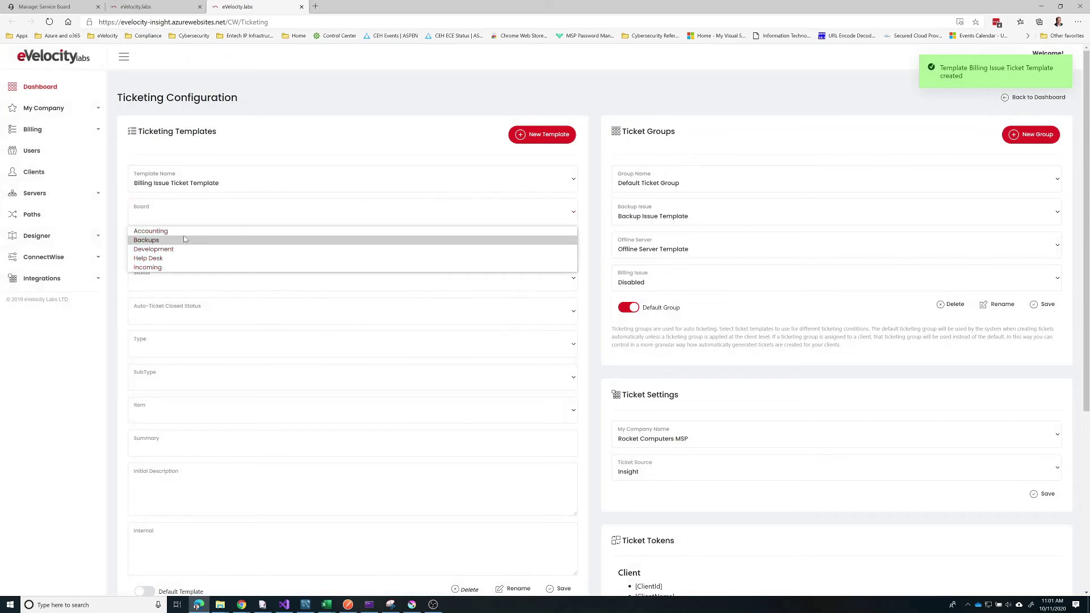
click(191, 238)
click(193, 250)
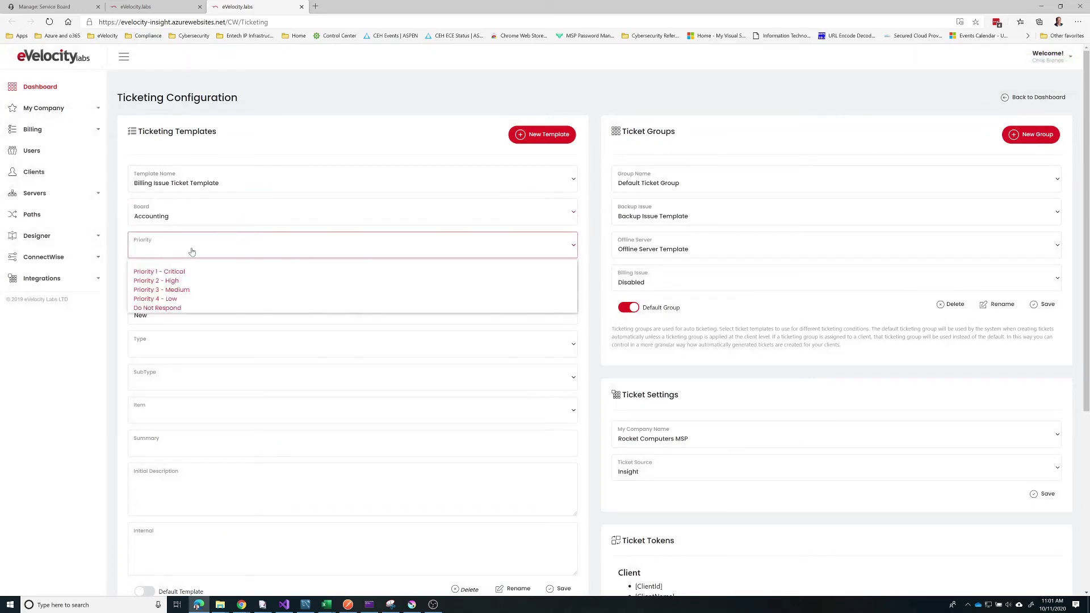
click(180, 299)
Step: Keep the status as New and set the auto-ticket closed status to >Closed
click(178, 284)
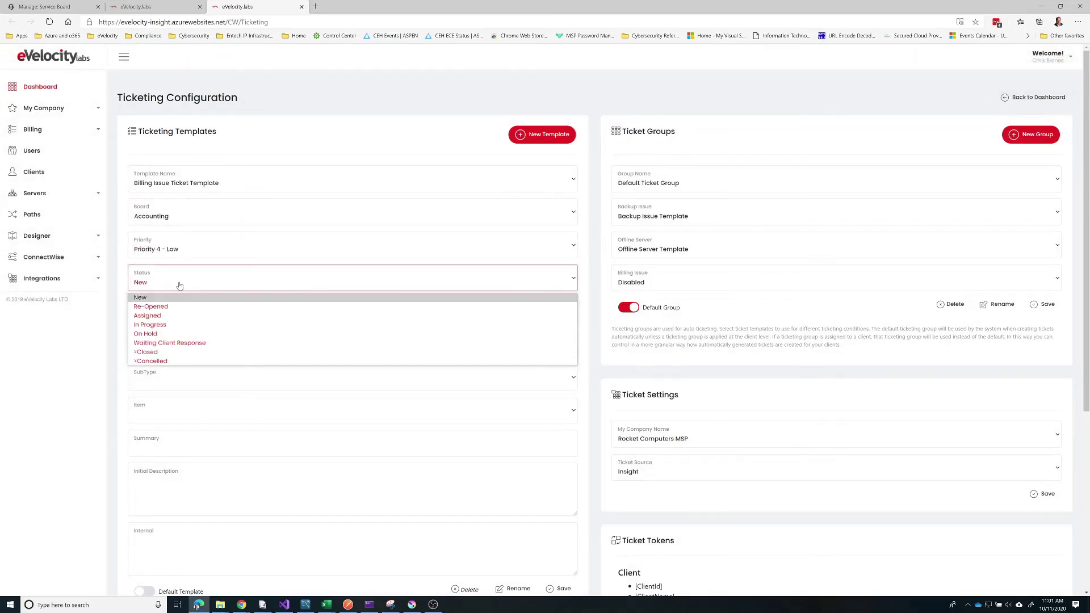
click(176, 293)
click(168, 317)
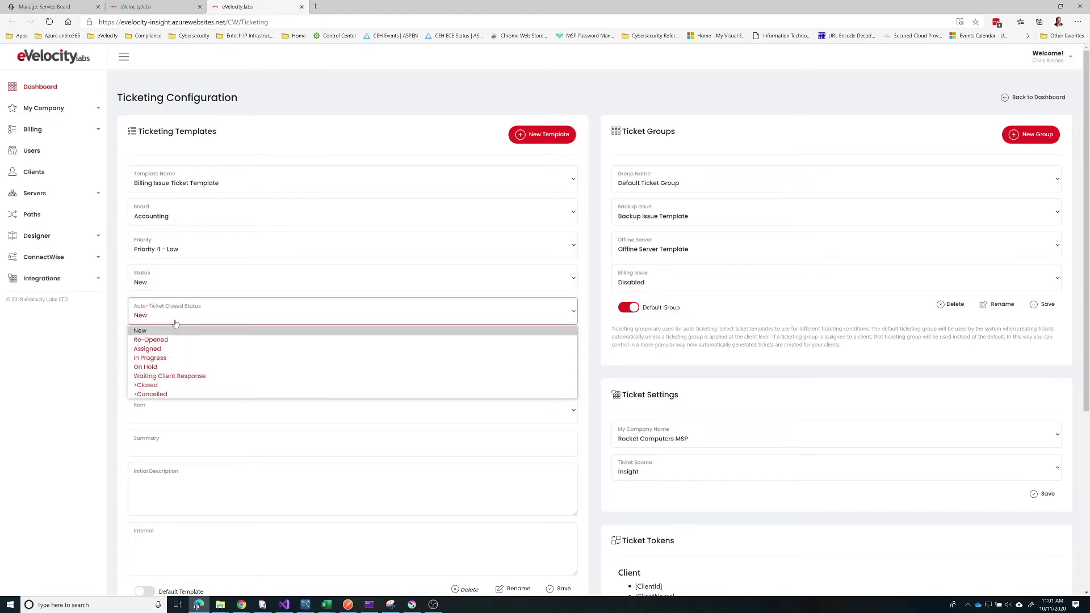
click(171, 387)
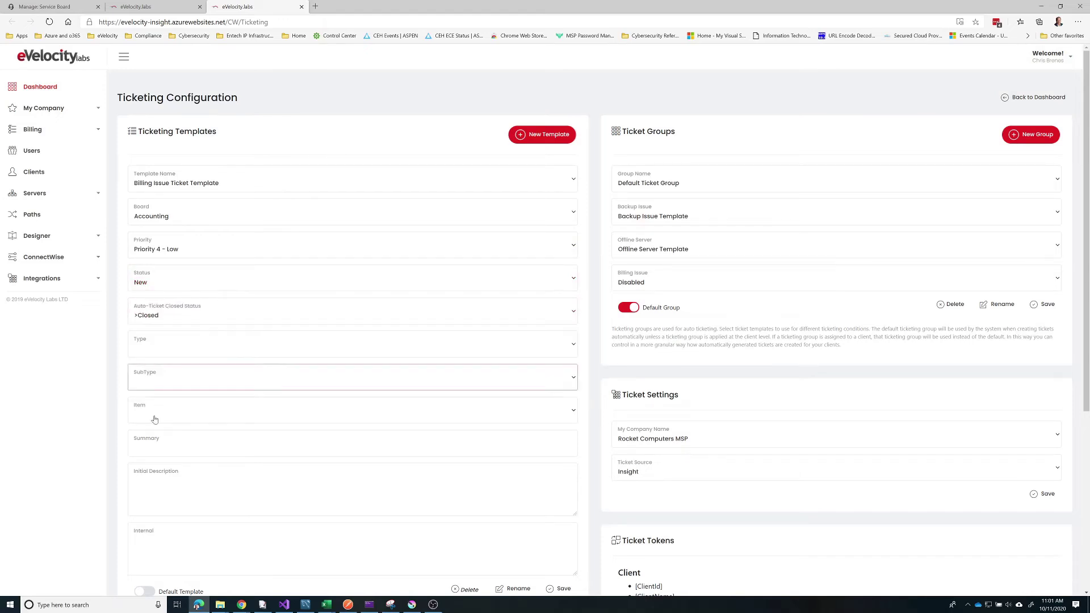
Step: Set the ticket type, the Agreement Sync subtype and the Failure item
scroll(212, 414, down, 2)
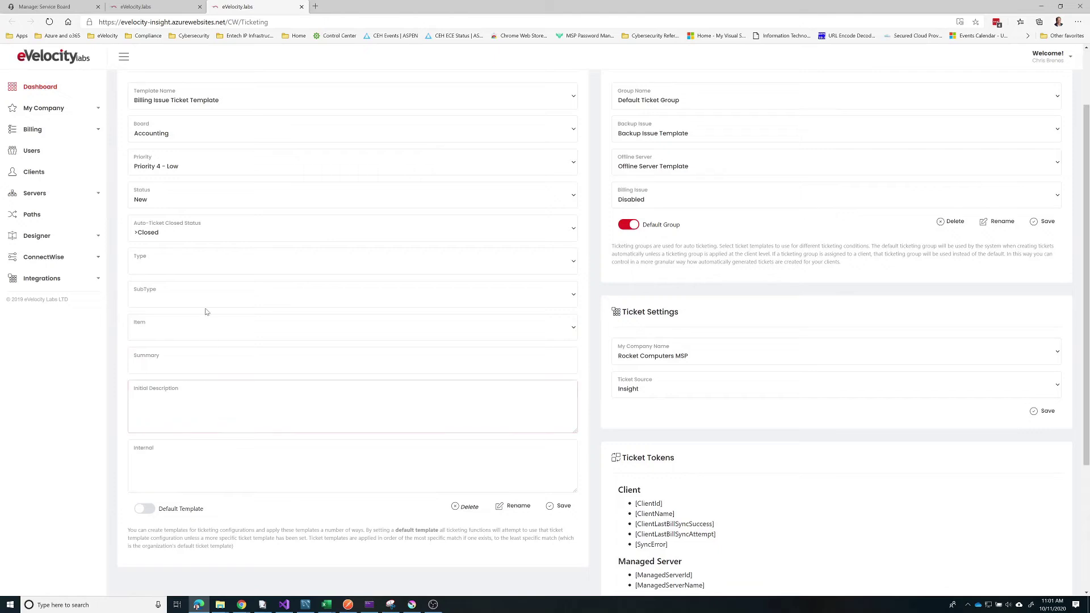
click(178, 266)
click(171, 299)
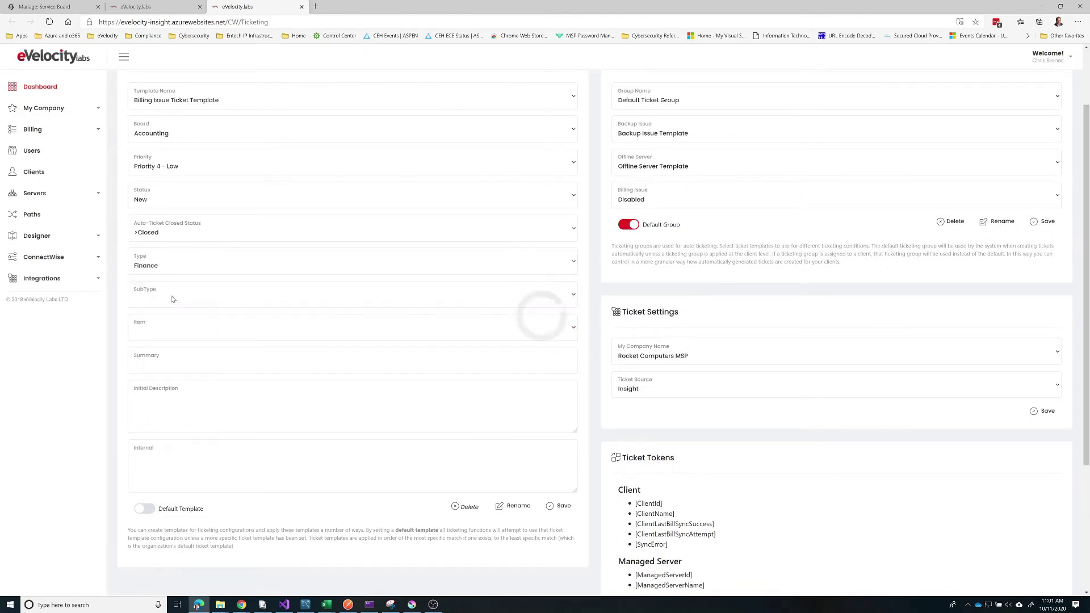
click(191, 301)
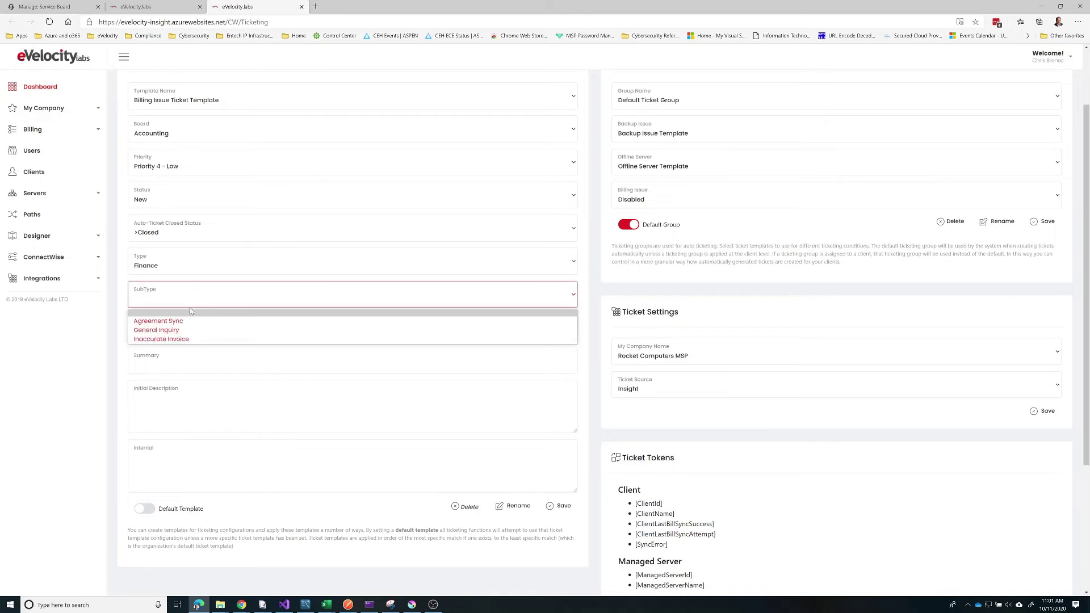
click(189, 322)
click(194, 335)
click(418, 390)
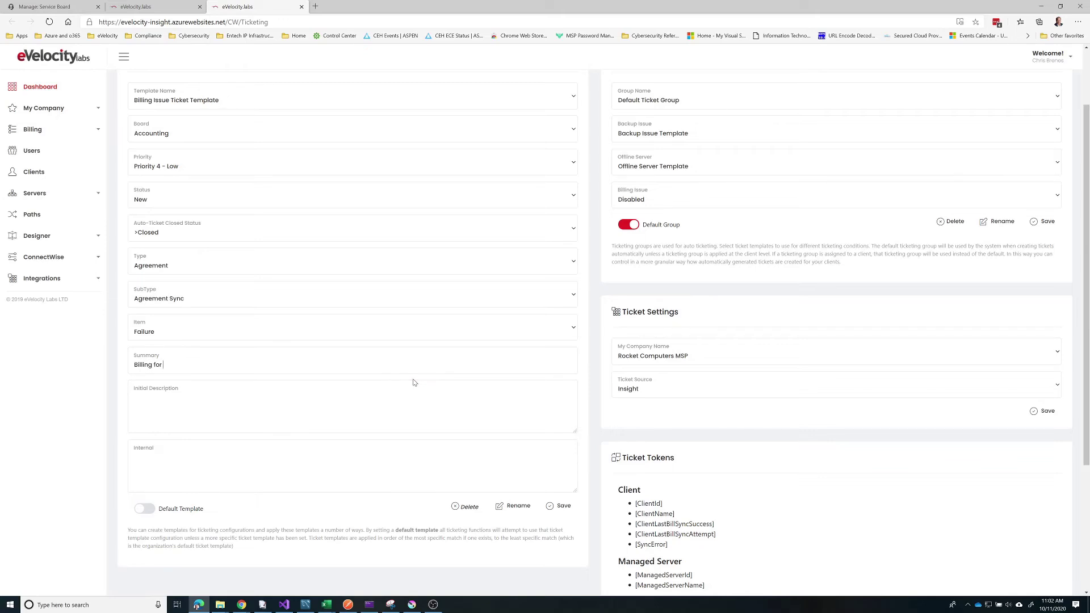
Step: Write the summary 'Billing for [ClientName] is not syncing' and a 'Please investigate' initial description
drag(676, 514, 273, 377)
text(is not syncing)
click(280, 415)
text(Please in)
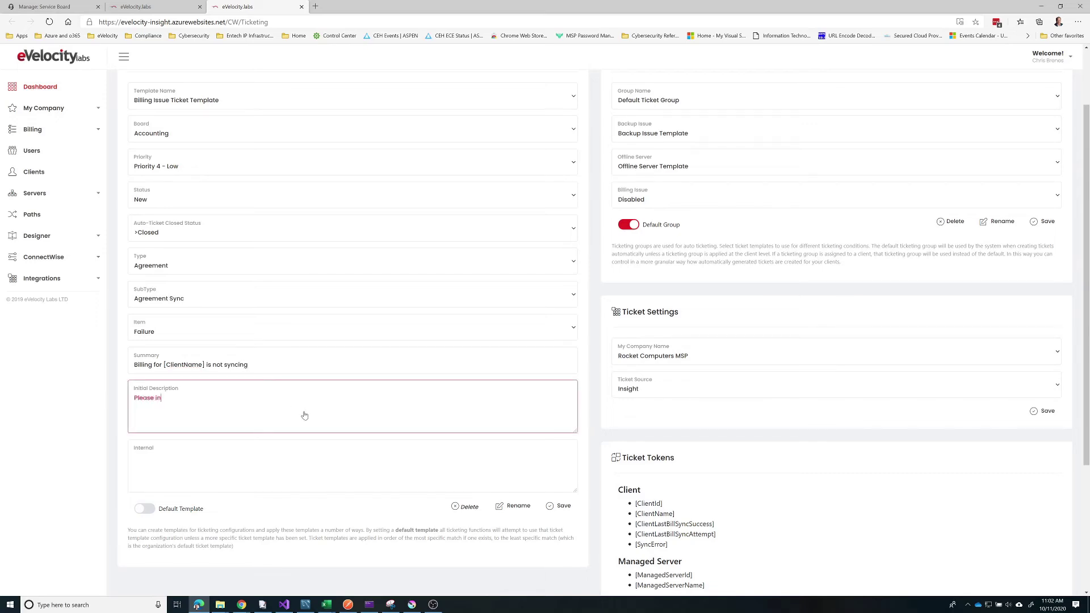
Step: Fill the internal notes with [ClientName], [ClientLastBillSyncSuccess] and [ClientLastBillSyncAttempt] tokens
click(256, 454)
scroll(248, 476, down, 2)
click(278, 291)
text(client)
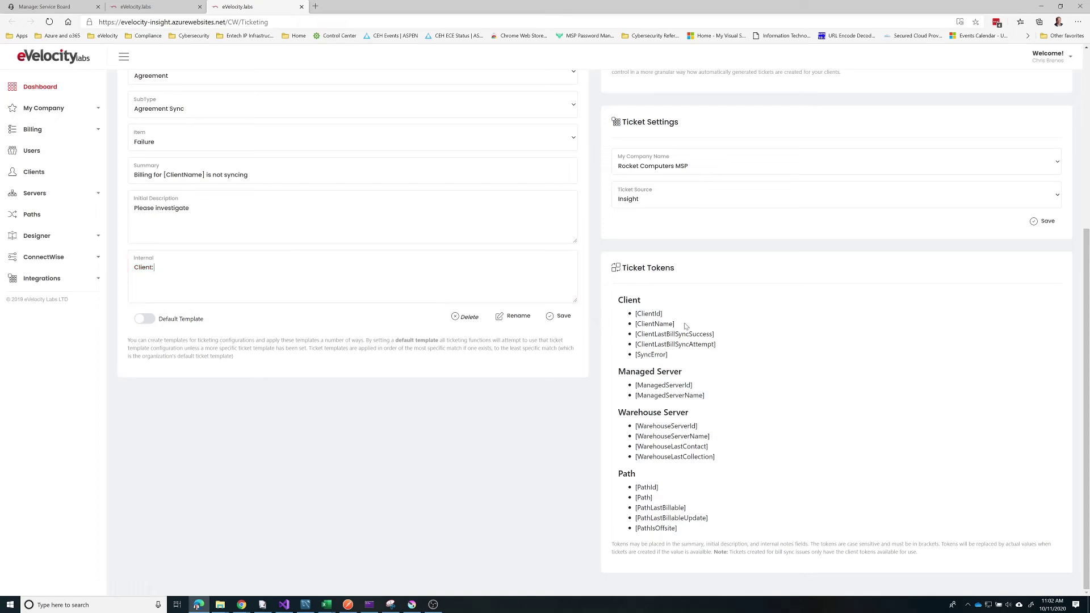
drag(682, 324, 627, 323)
key(ctrl+c)
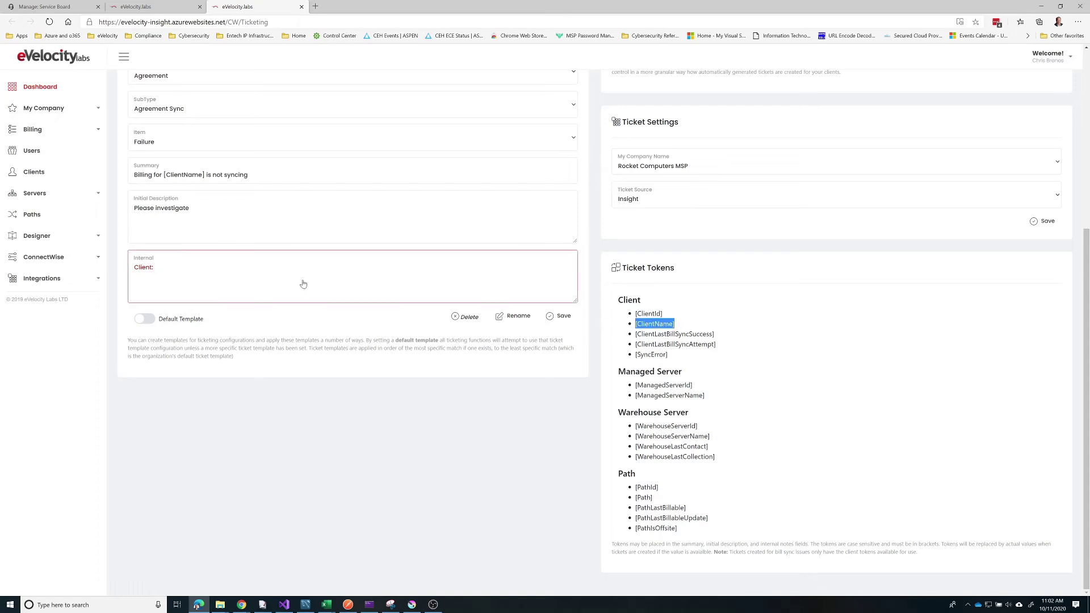
click(242, 277)
key(ctrl+v)
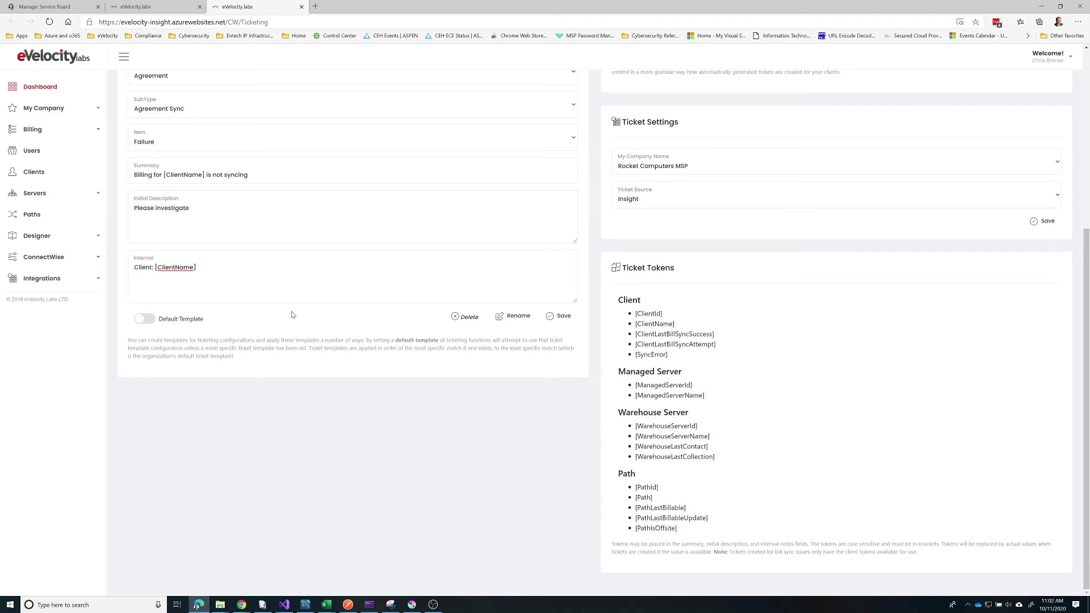
text(Last bill sync success:)
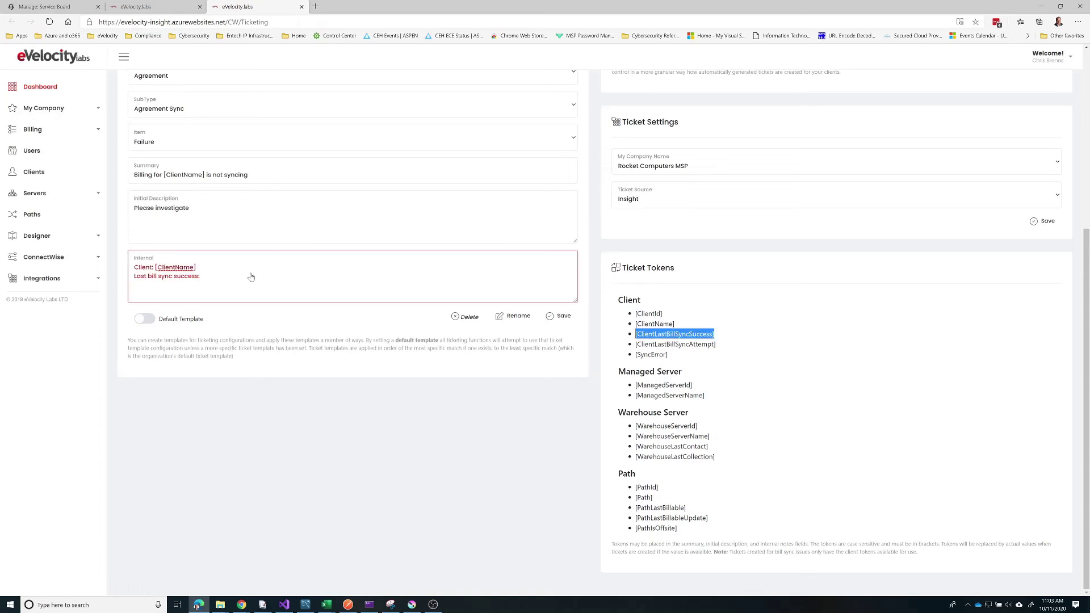
click(250, 279)
key(ctrl+v)
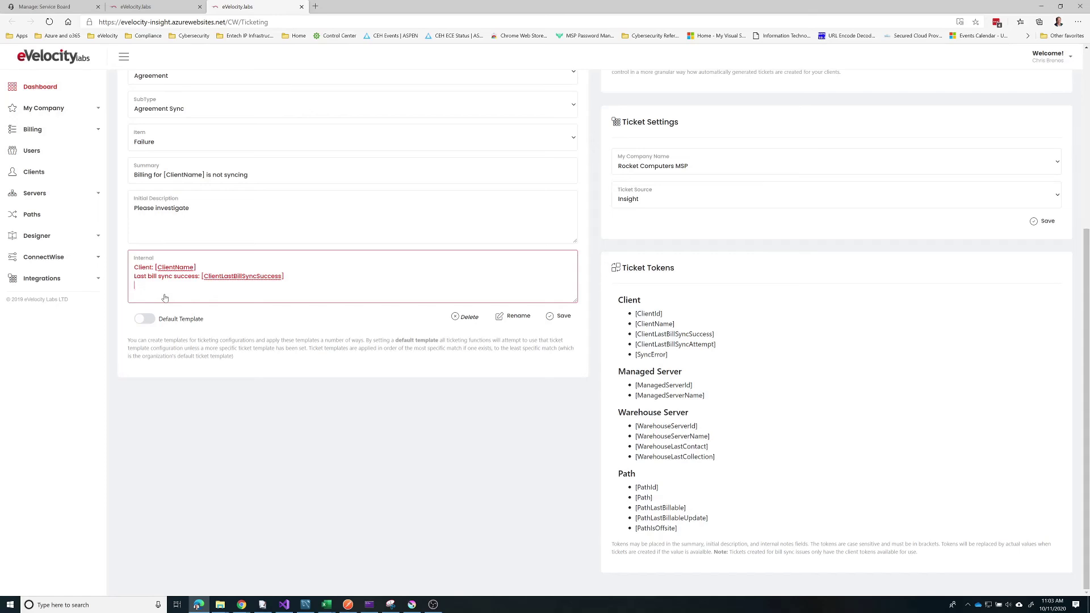
text(ast bill sync attempt: [ClientLastBillSyncAttempt])
Step: Save the template, assign it to the Default Ticket Group's Billing Issue slot, and save the group
click(565, 317)
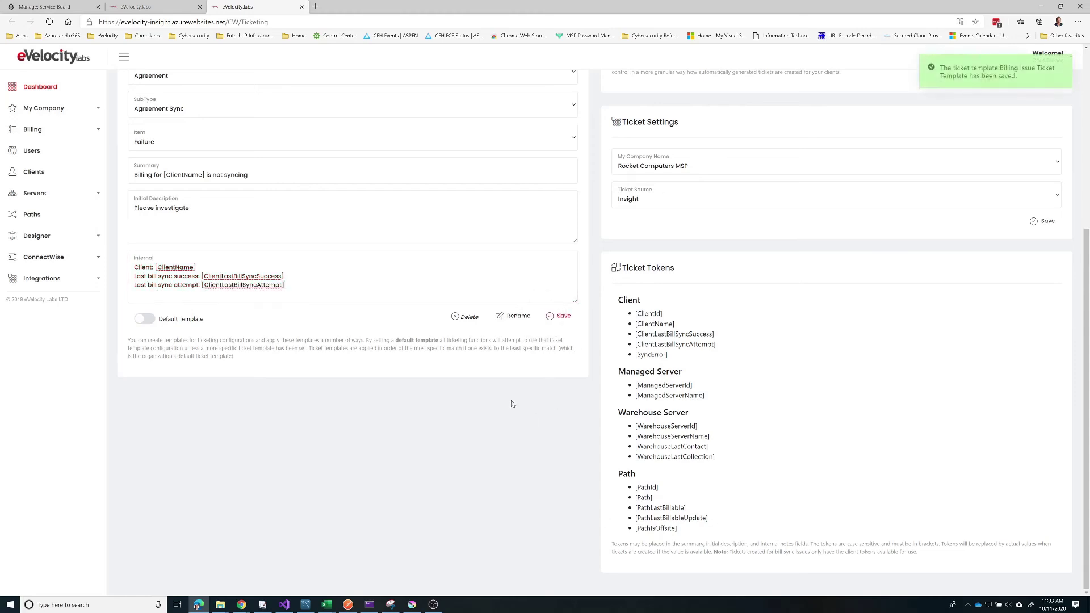
click(685, 272)
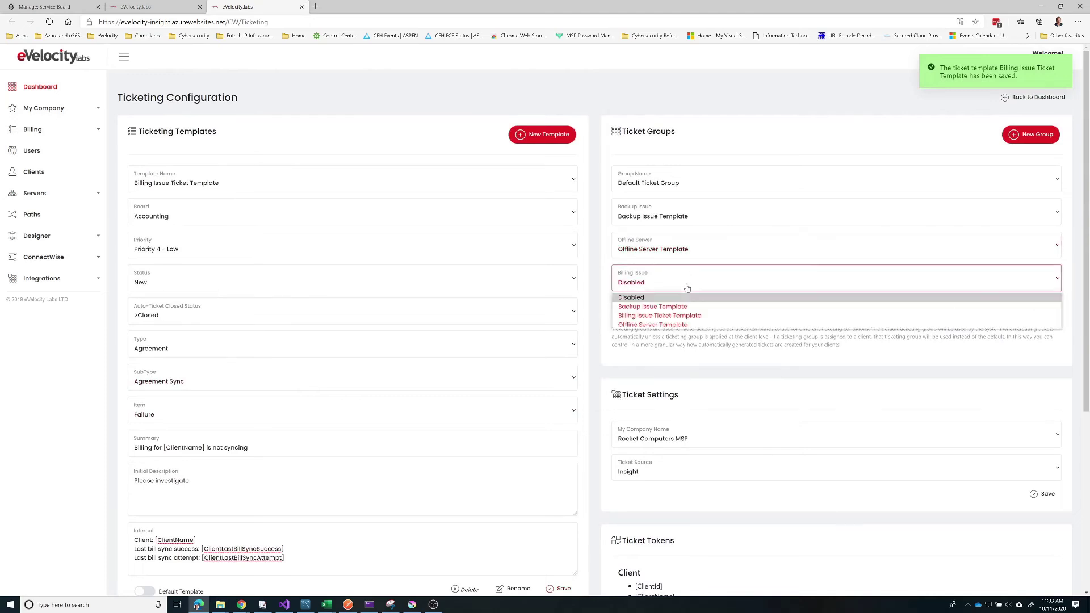
click(659, 315)
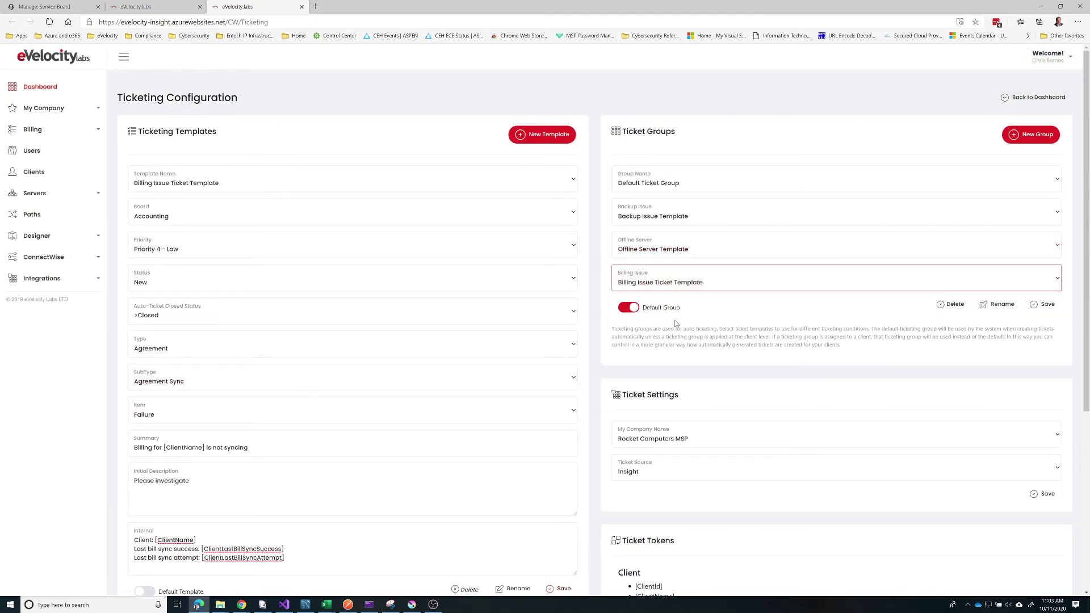
click(1045, 305)
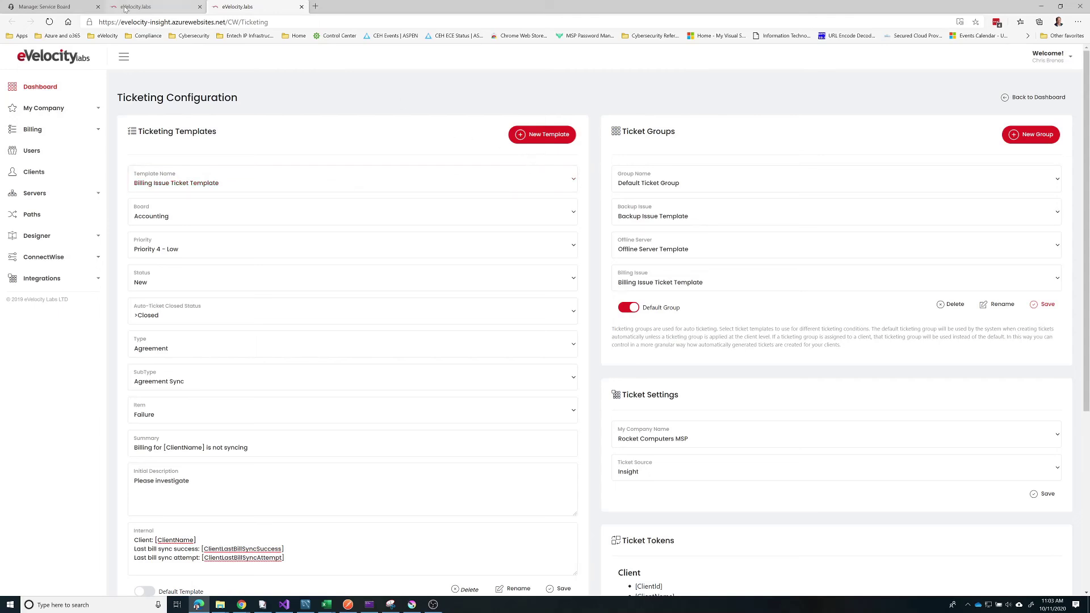
click(68, 7)
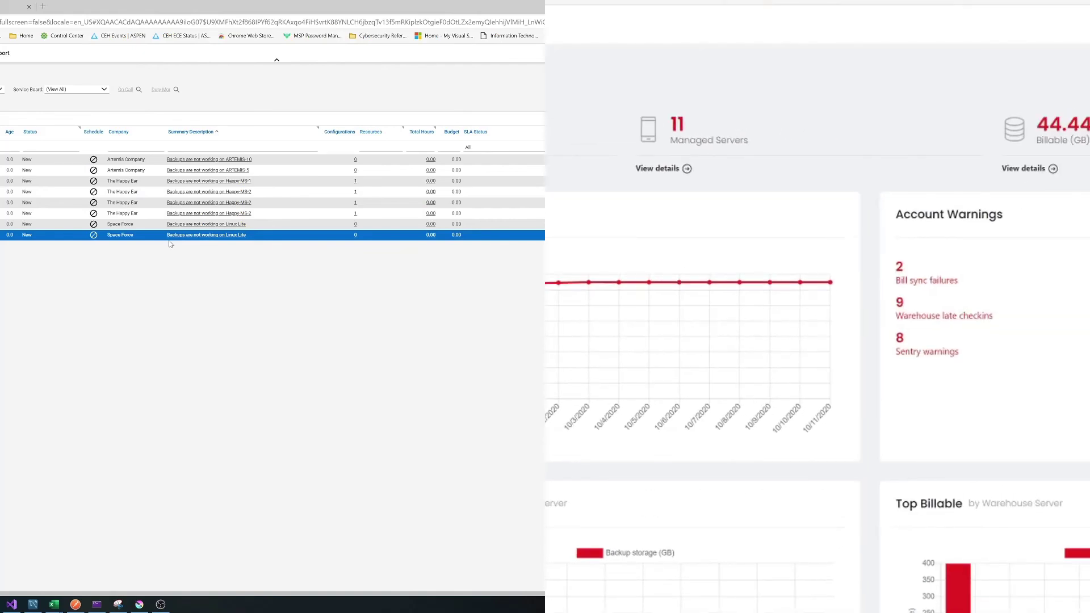
Step: View the Insight-generated backup tickets on the ConnectWise Manage service board
mouse_move(170, 244)
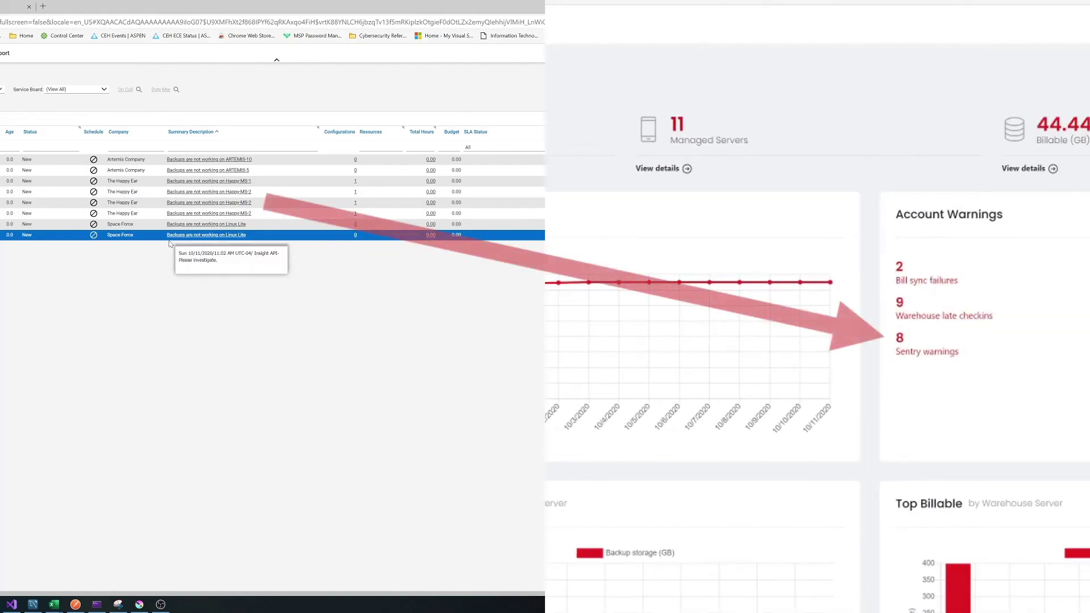